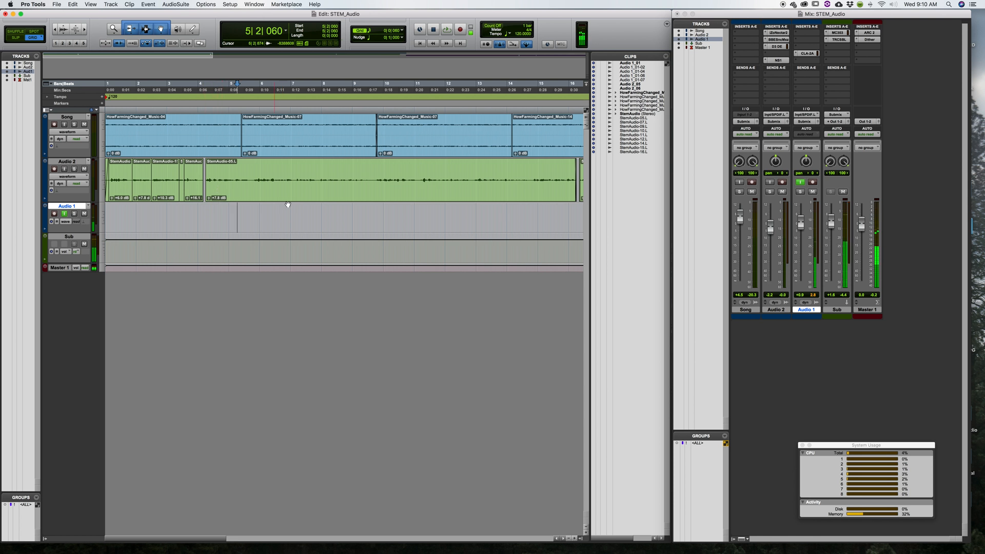
{"action": "scroll", "coordinate": [287, 205], "scroll_direction": "right", "scroll_amount": 5}
{"action": "scroll", "coordinate": [444, 184], "scroll_direction": "right", "scroll_amount": 15}
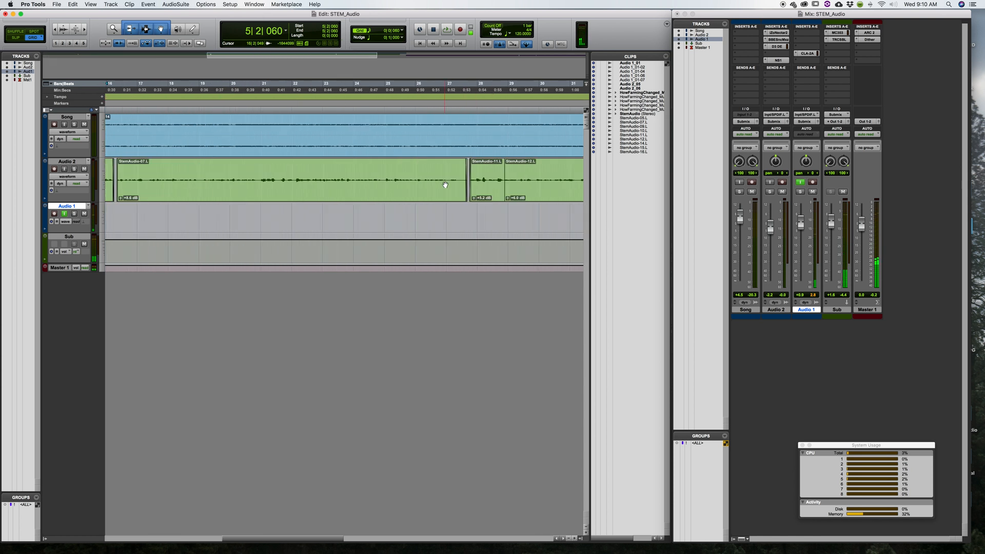
{"action": "scroll", "coordinate": [428, 183], "scroll_direction": "left", "scroll_amount": 10}
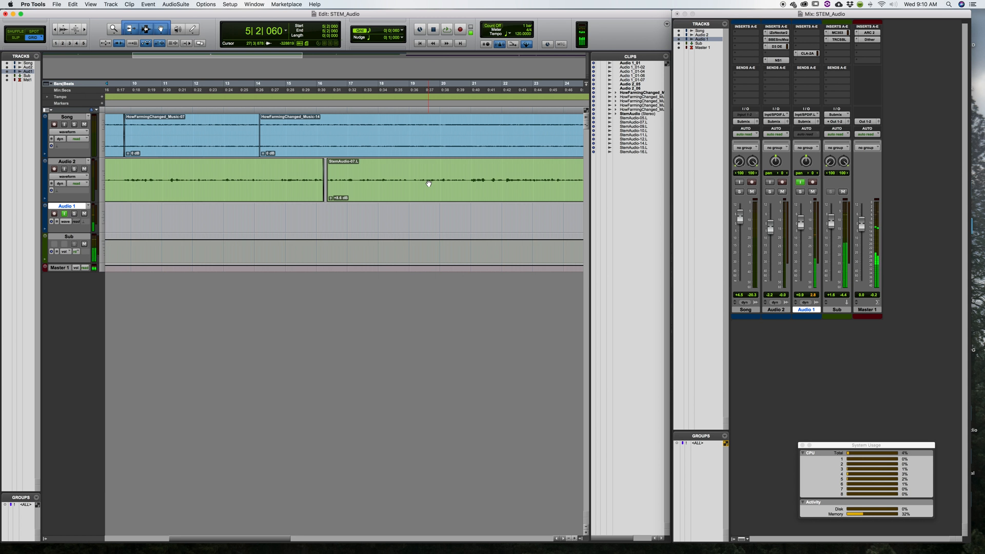
{"action": "scroll", "coordinate": [428, 183], "scroll_direction": "right", "scroll_amount": 5}
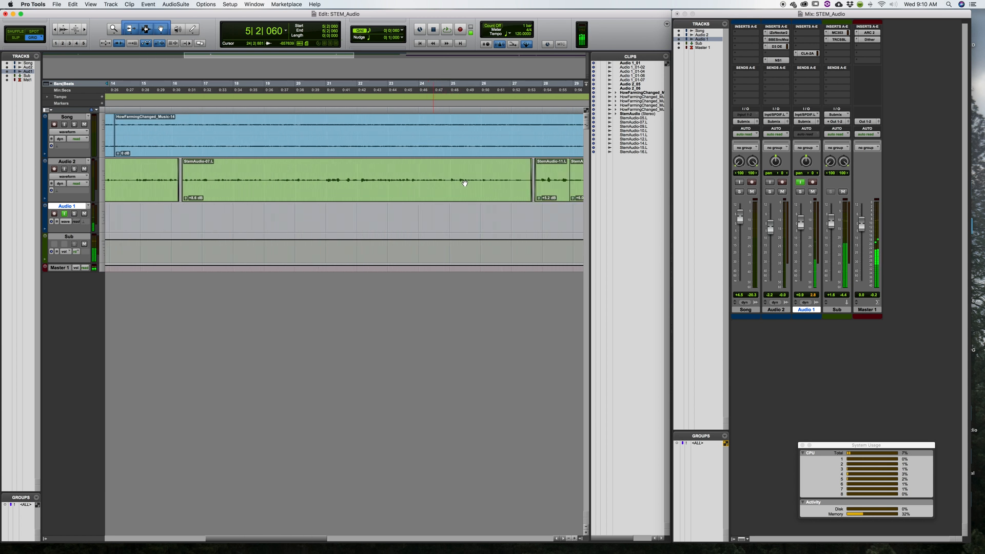
{"action": "scroll", "coordinate": [363, 208], "scroll_direction": "left", "scroll_amount": 15}
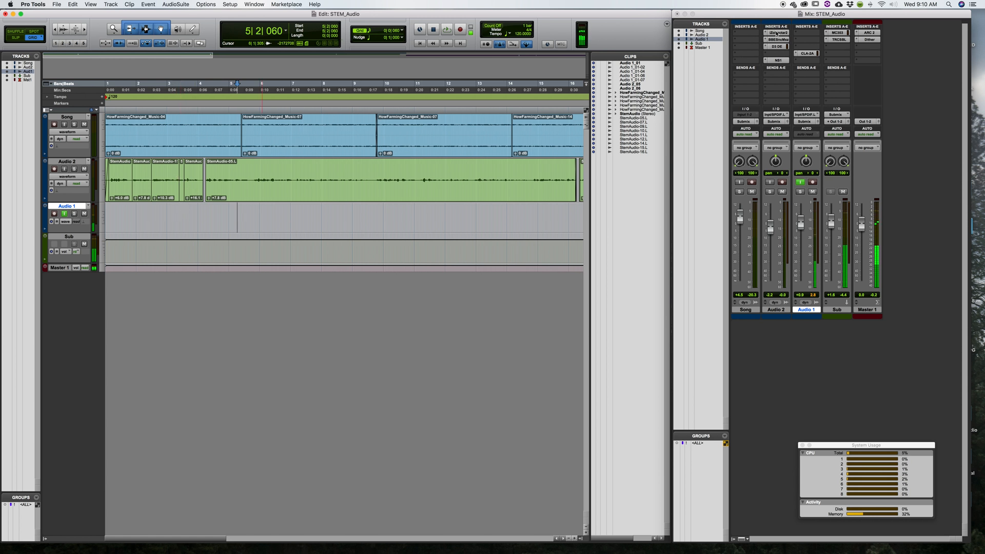
Step: Bypass all inserts on the Audio 2 track, start playback near bar 1 and mute the Song track
{"action": "left_click_drag", "start_coordinate": [776, 34], "coordinate": [777, 62]}
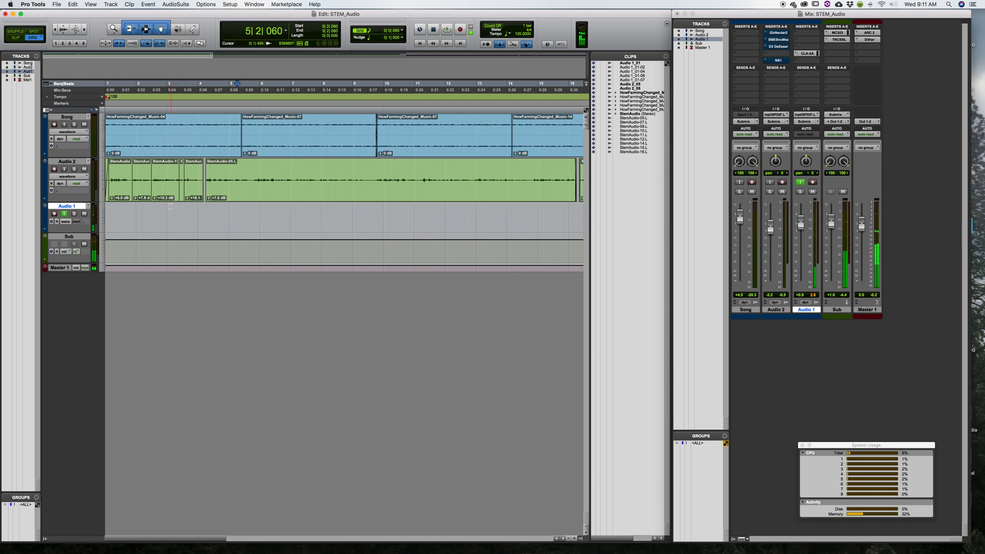
{"action": "left_click", "coordinate": [115, 213]}
{"action": "key", "text": "space"}
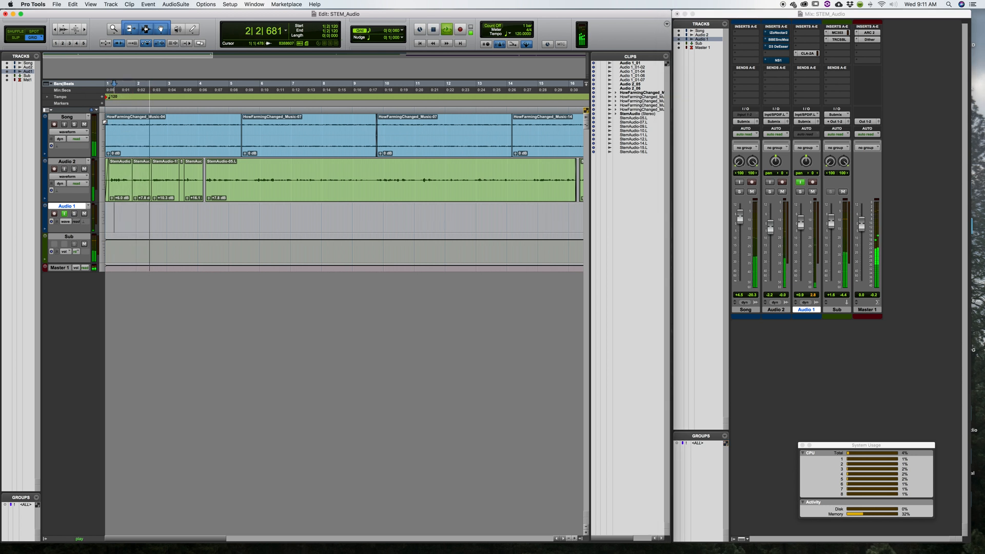
{"action": "left_click", "coordinate": [84, 125]}
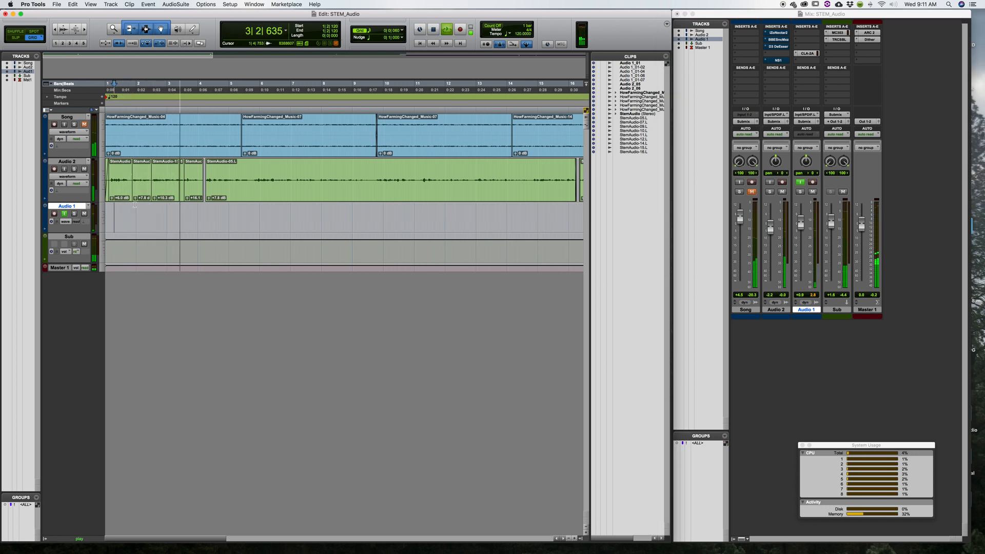
Step: Play the unprocessed Audio 2 voice from near bar 1 and again from bar 3, stopping after each pass
{"action": "key", "text": "space"}
{"action": "key", "text": "space"}
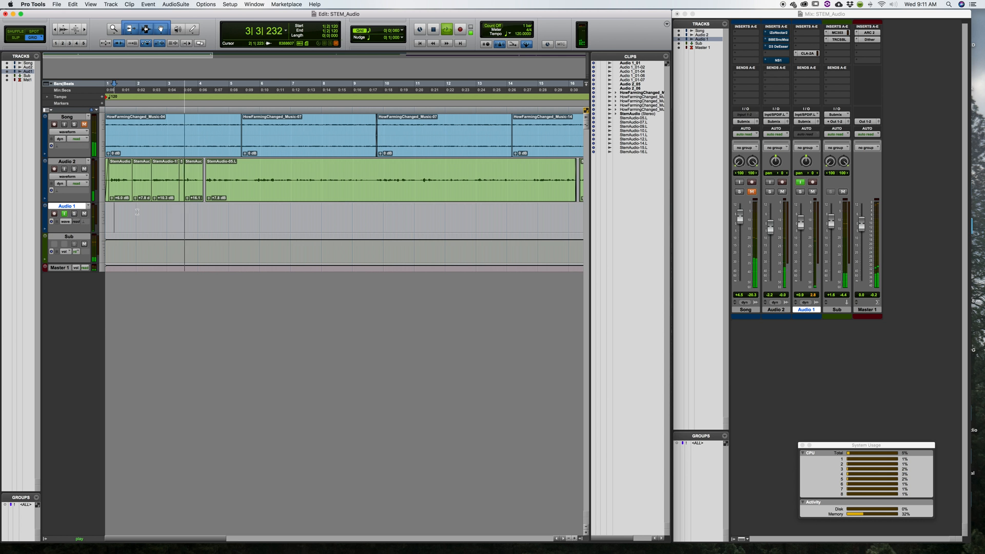
{"action": "key", "text": "space"}
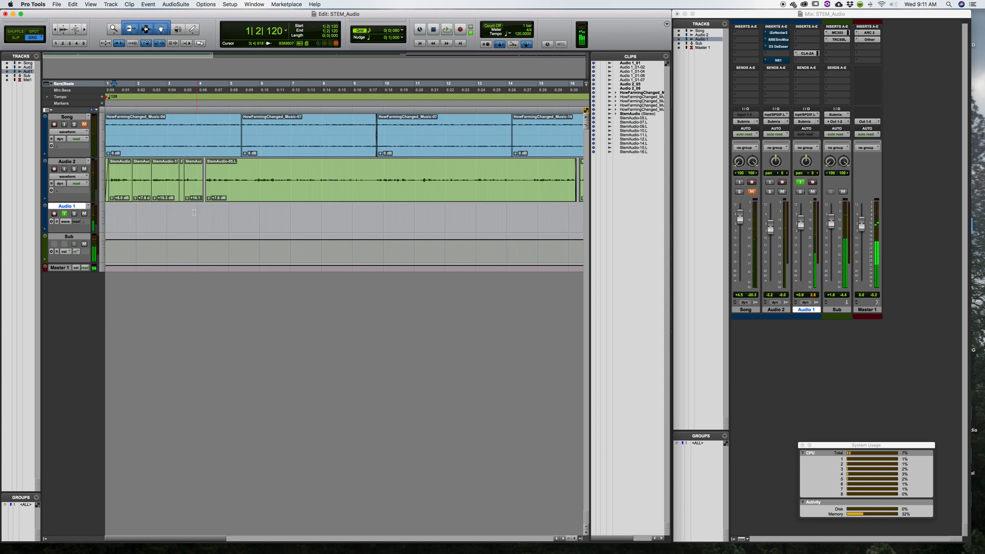
{"action": "left_click", "coordinate": [177, 210]}
{"action": "key", "text": "space"}
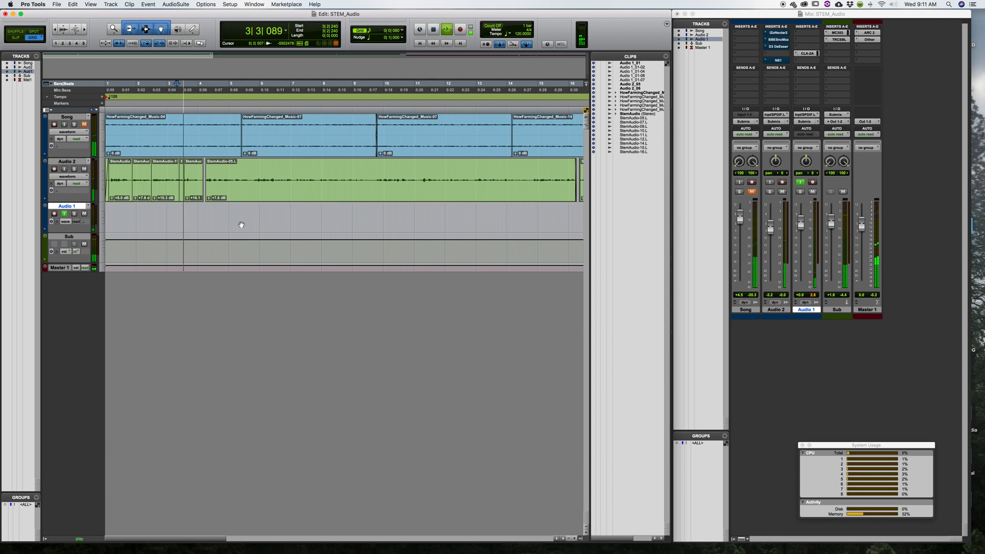
{"action": "key", "text": "space"}
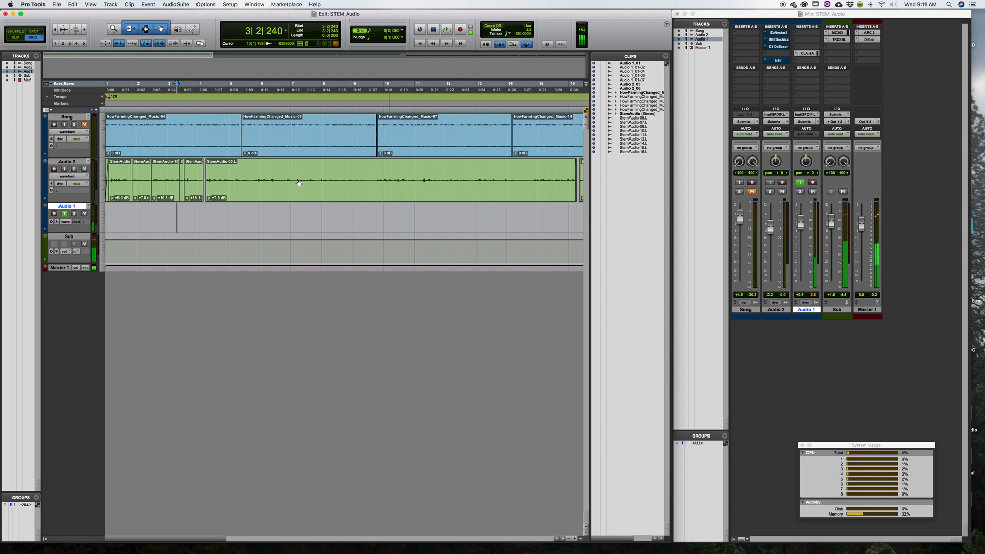
Step: Open the iZotope Nectar 2 insert on Audio 2 with its bypass turned off and reposition the plug-in window
{"action": "scroll", "coordinate": [392, 188], "scroll_direction": "right", "scroll_amount": 5}
{"action": "scroll", "coordinate": [392, 188], "scroll_direction": "right", "scroll_amount": 5}
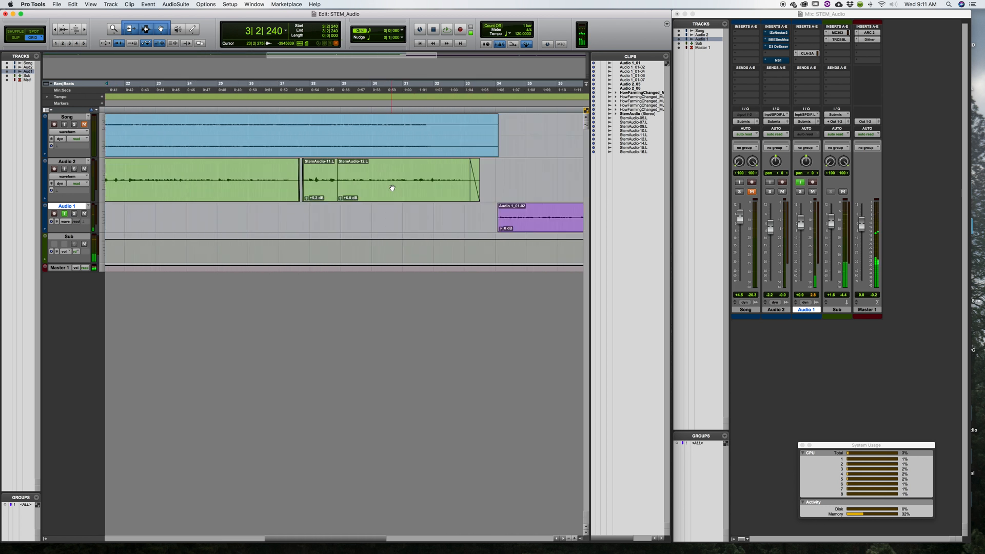
{"action": "scroll", "coordinate": [392, 188], "scroll_direction": "left", "scroll_amount": 2}
{"action": "scroll", "coordinate": [392, 188], "scroll_direction": "left", "scroll_amount": 8}
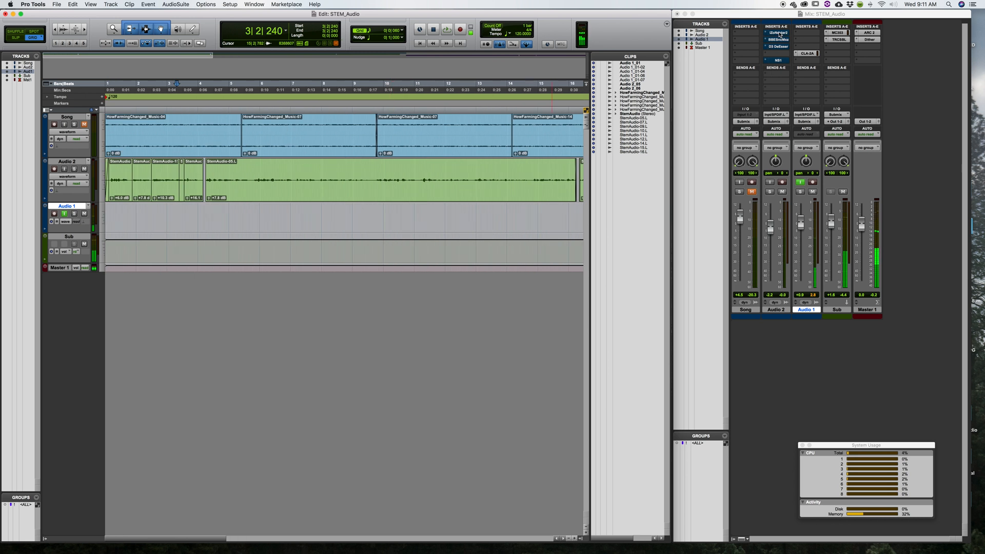
{"action": "left_click", "coordinate": [778, 32]}
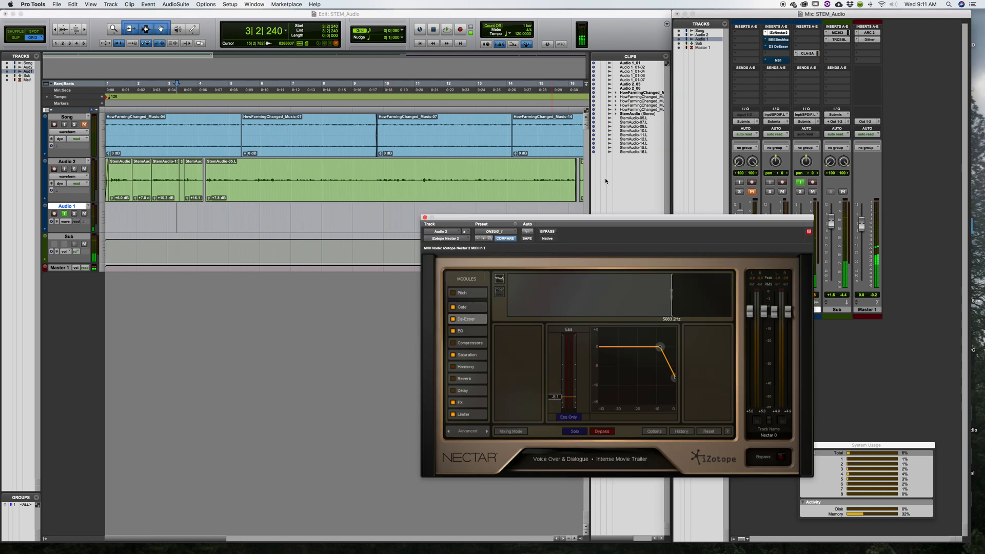
{"action": "left_click_drag", "start_coordinate": [573, 221], "coordinate": [568, 206]}
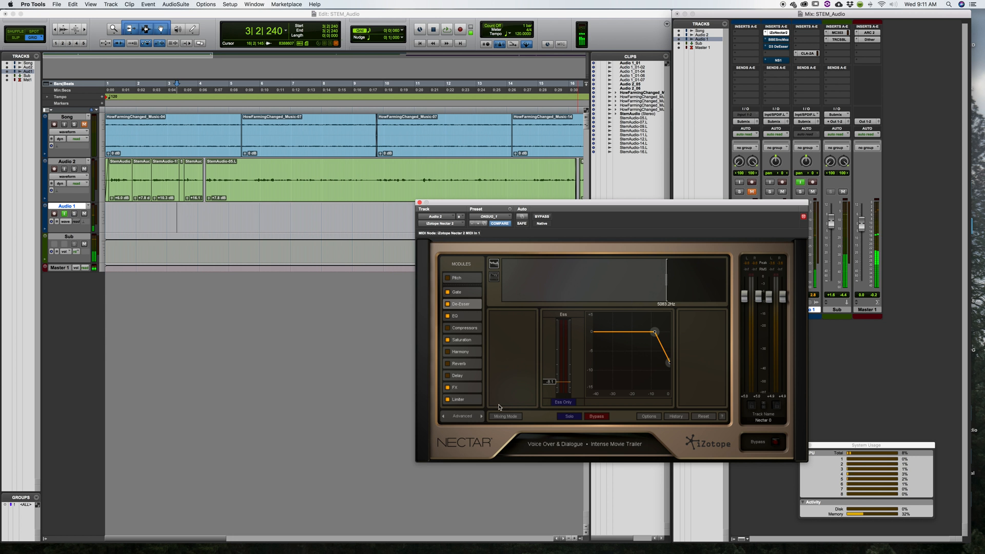
Step: Examine Nectar 2's EQ, Gate, De-Esser and Limiter modules and switch the plug-in to its Overview page
{"action": "left_click", "coordinate": [457, 316]}
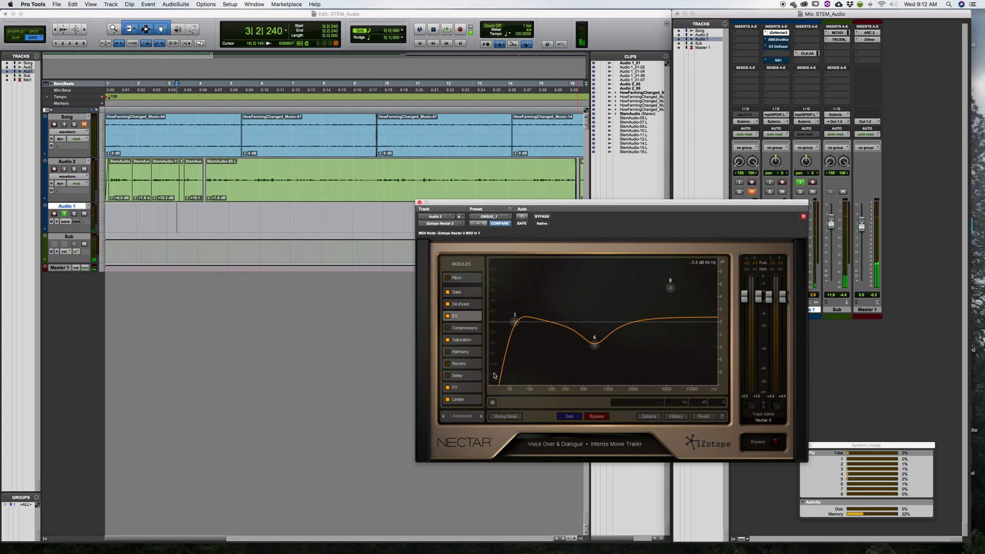
{"action": "left_click", "coordinate": [463, 293]}
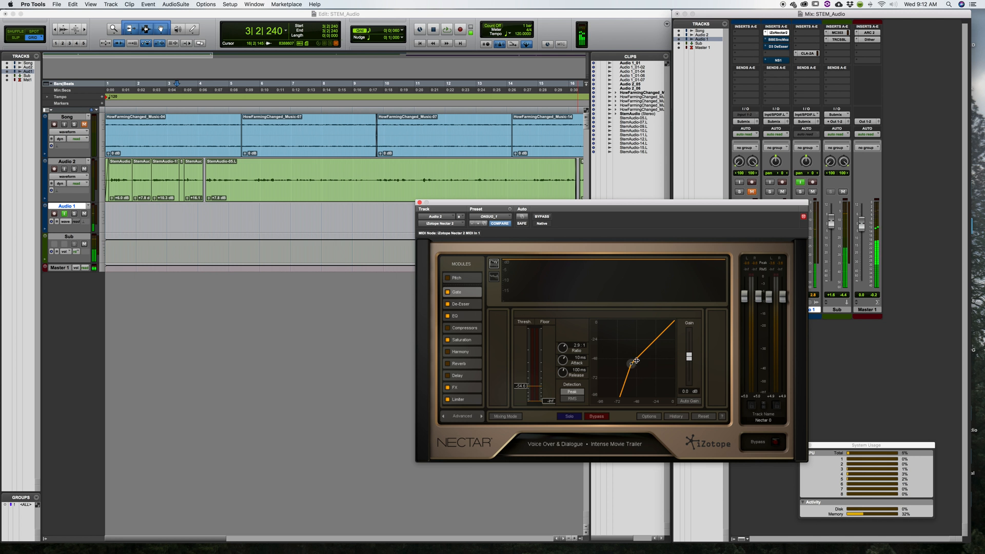
{"action": "left_click", "coordinate": [461, 304]}
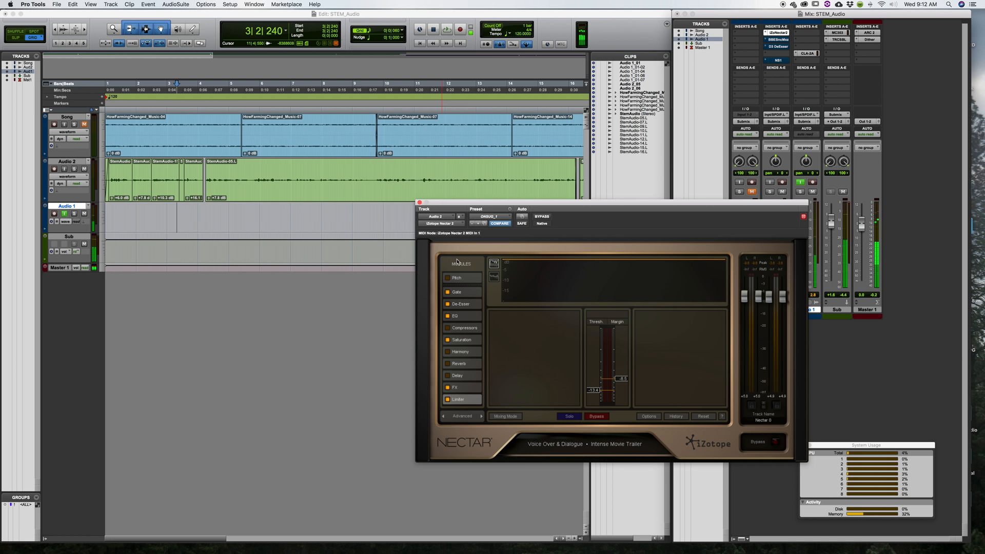
{"action": "left_click", "coordinate": [461, 416]}
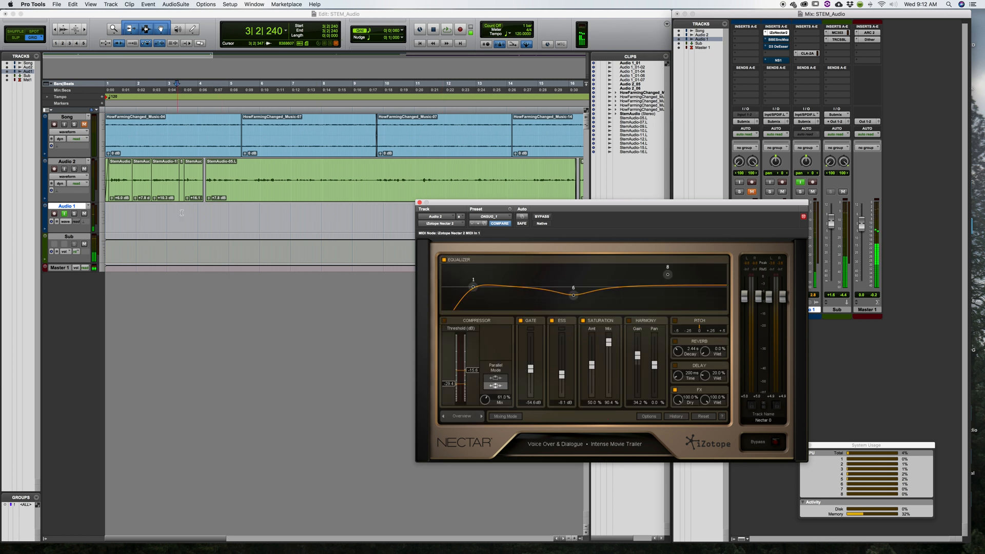
Step: Listen to Audio 2 through Nectar 2 from bar 2 beat 3, and close the plug-in window
{"action": "left_click", "coordinate": [158, 210]}
{"action": "key", "text": "space"}
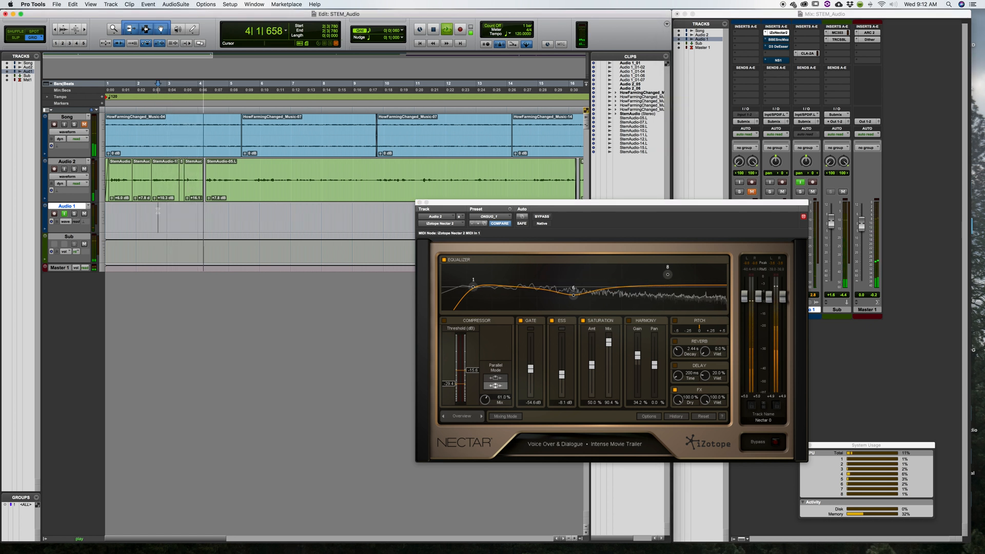
{"action": "key", "text": "space"}
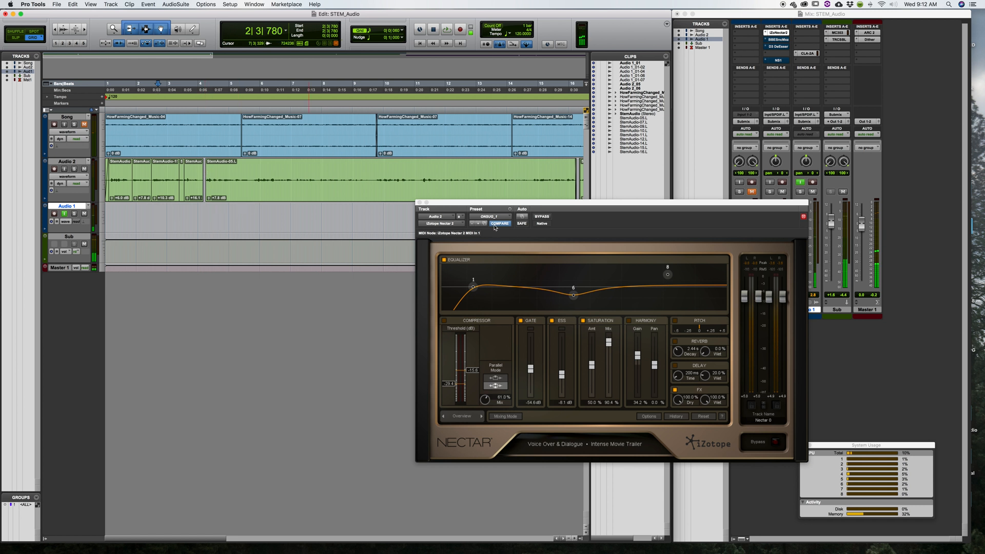
{"action": "left_click_drag", "start_coordinate": [415, 206], "coordinate": [404, 205]}
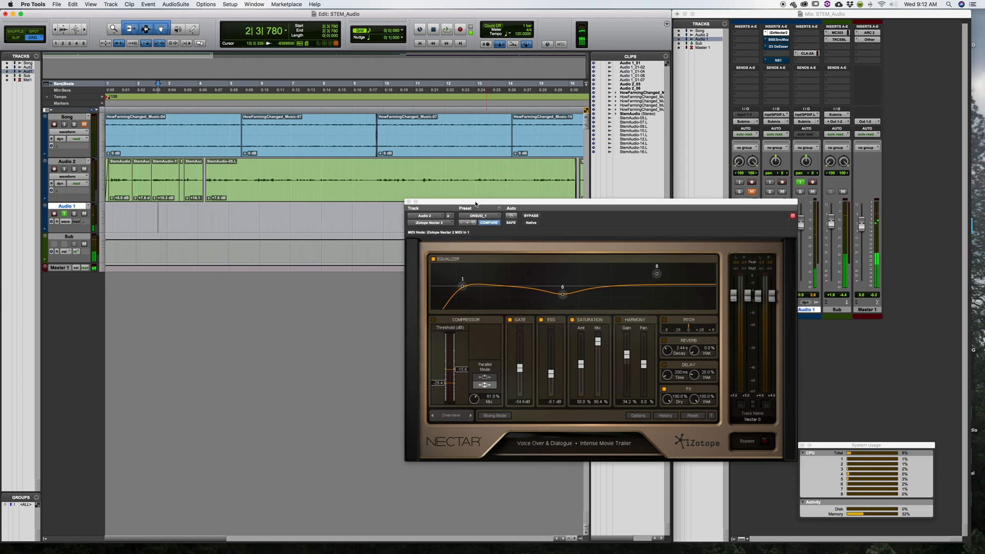
{"action": "left_click", "coordinate": [408, 201]}
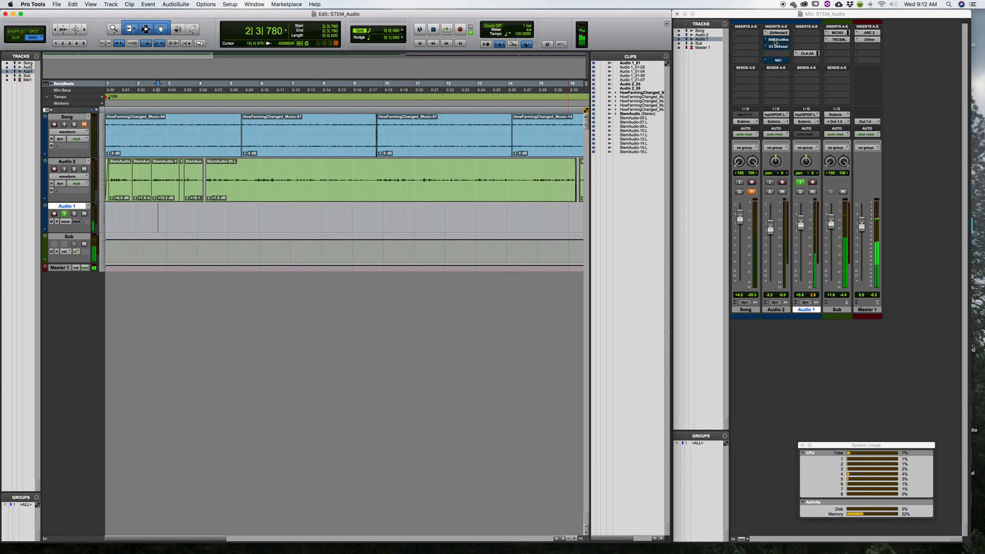
Step: Open BBE Sonic Maximizer on Audio 2 and listen to the voice with that plug-in bypassed
{"action": "left_click", "coordinate": [776, 40]}
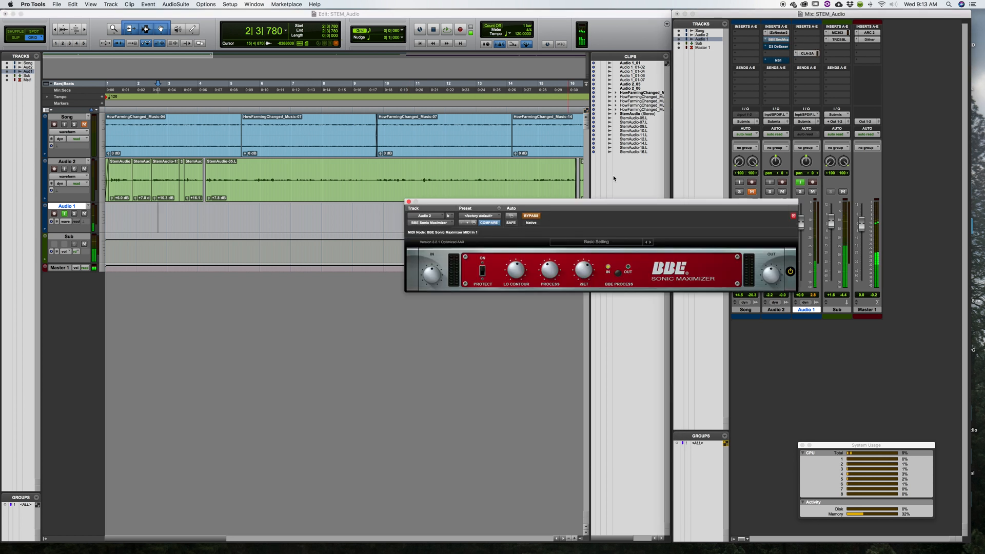
{"action": "left_click", "coordinate": [532, 215]}
{"action": "left_click", "coordinate": [530, 216]}
{"action": "key", "text": "space"}
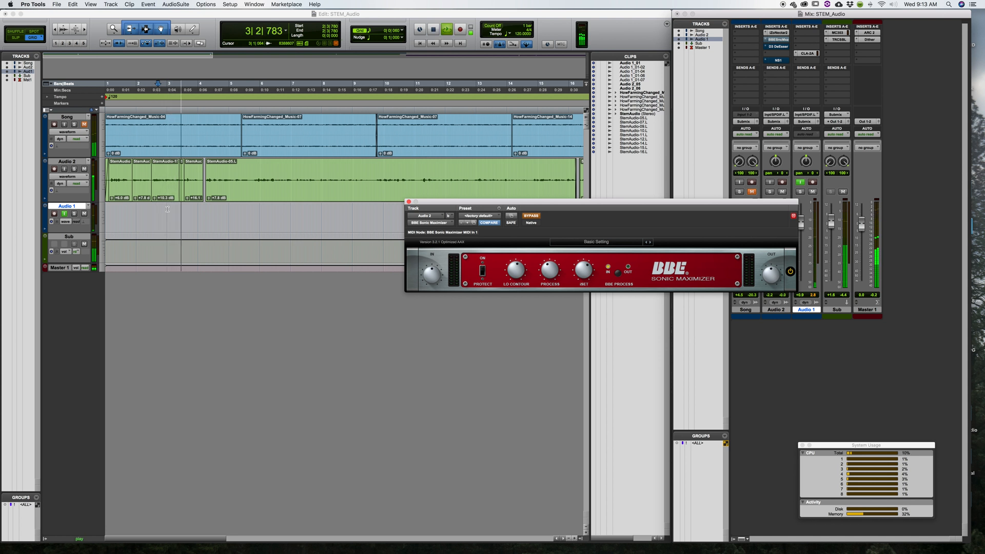
{"action": "key", "text": "space"}
Step: Take BBE Sonic Maximizer out of bypass, play the same passage with it active, and close its window
{"action": "left_click", "coordinate": [523, 218]}
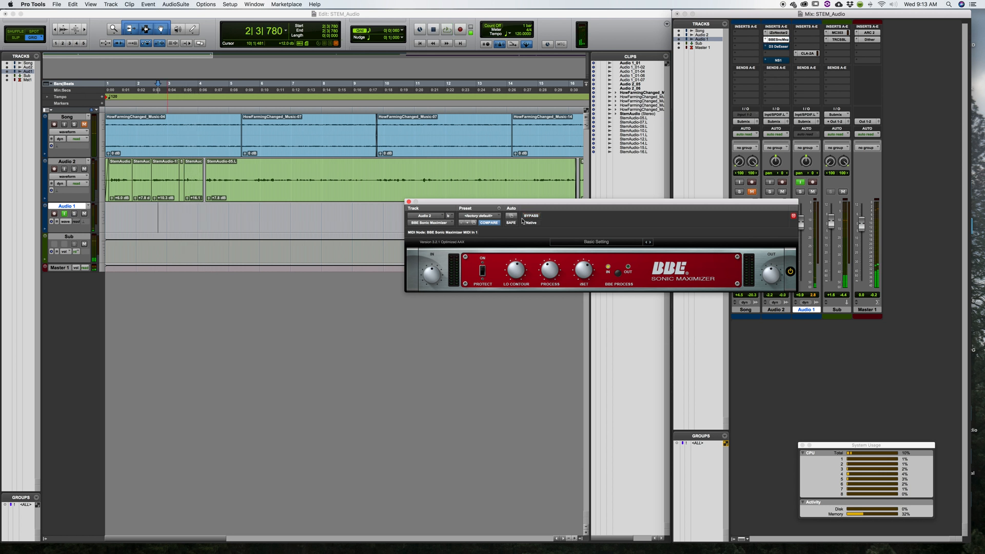
{"action": "key", "text": "space"}
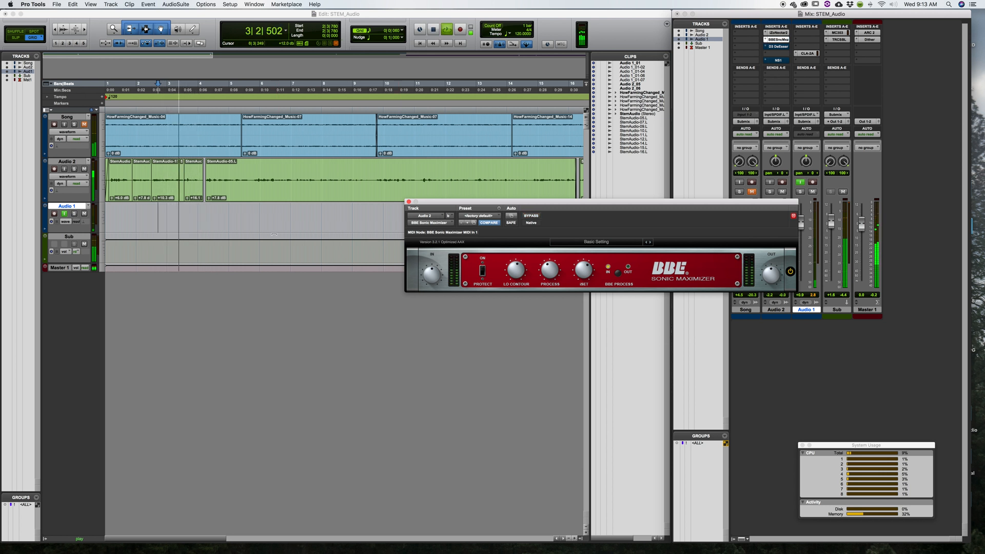
{"action": "key", "text": "space"}
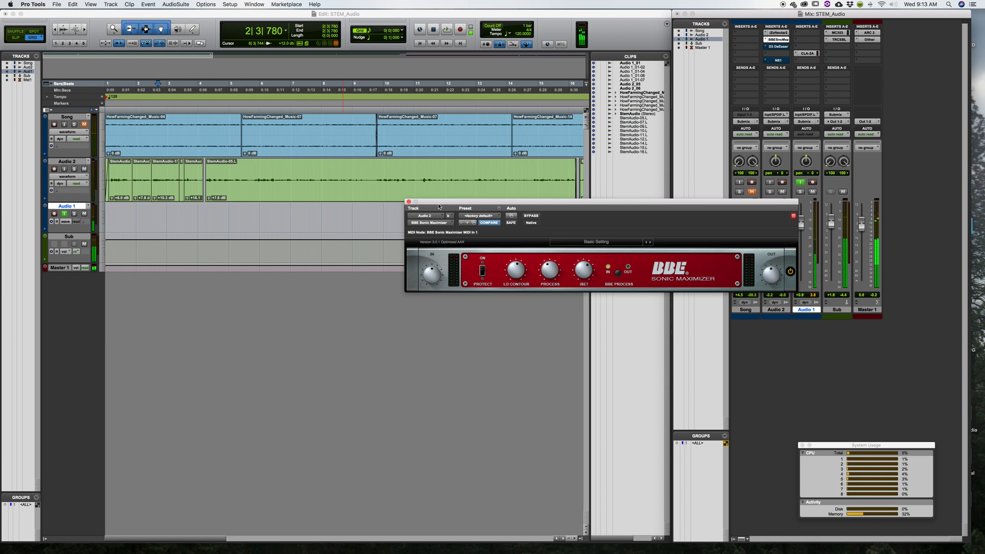
{"action": "left_click", "coordinate": [408, 202]}
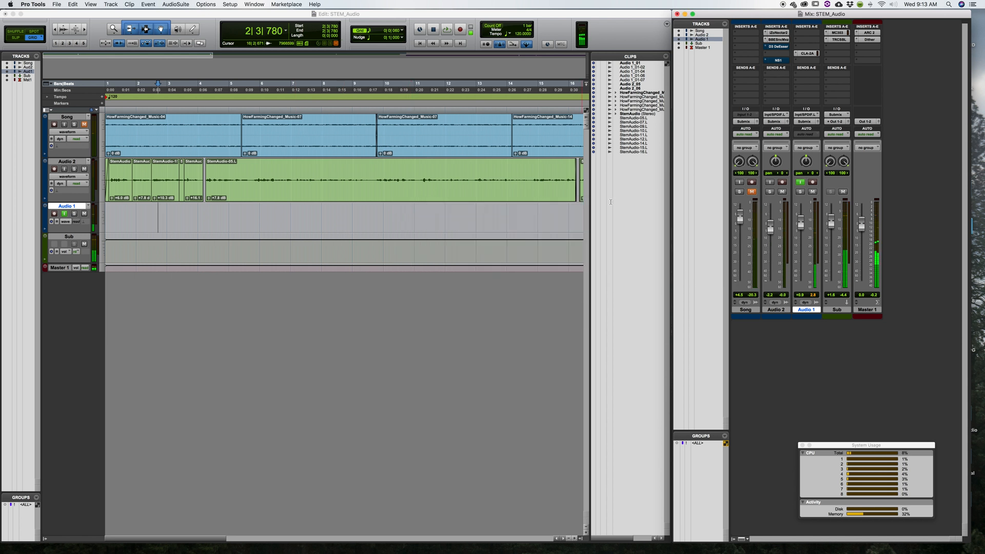
Step: Open the Dyn3 De-Esser insert on Audio 2 and take it out of bypass
{"action": "left_click", "coordinate": [779, 47]}
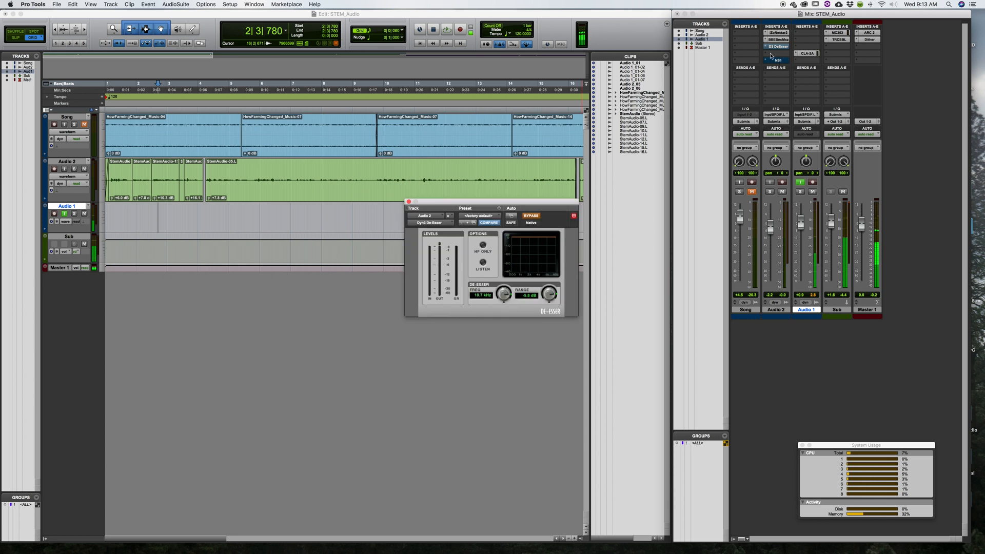
{"action": "left_click", "coordinate": [532, 217]}
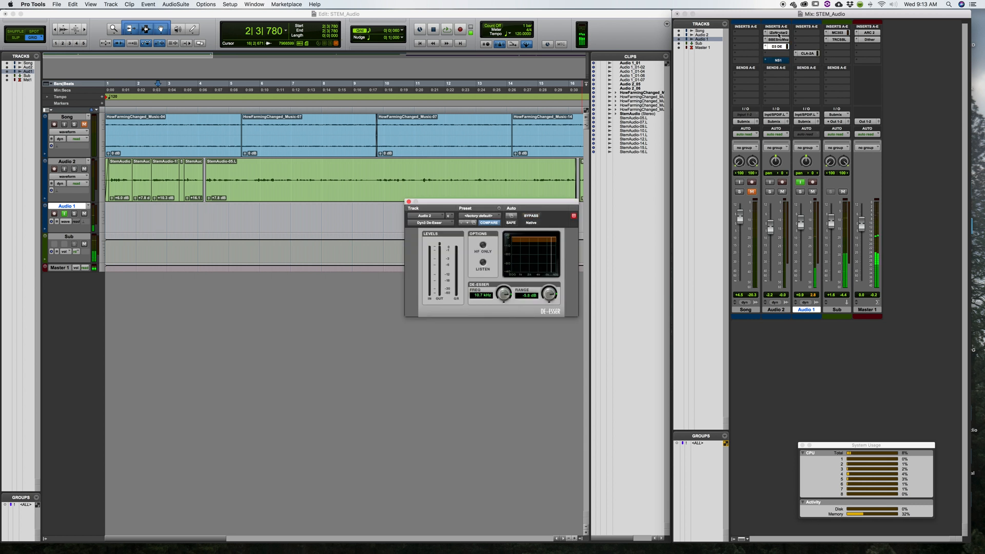
Step: Check Nectar 2's Advanced module list on Audio 2, close it and bring back the Dyn3 De-Esser window
{"action": "left_click", "coordinate": [778, 33]}
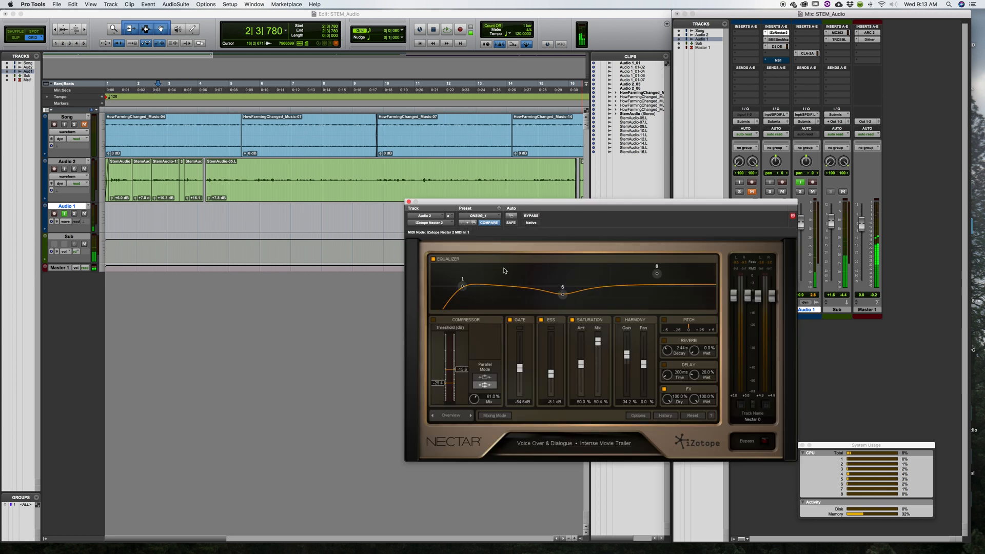
{"action": "left_click", "coordinate": [469, 416]}
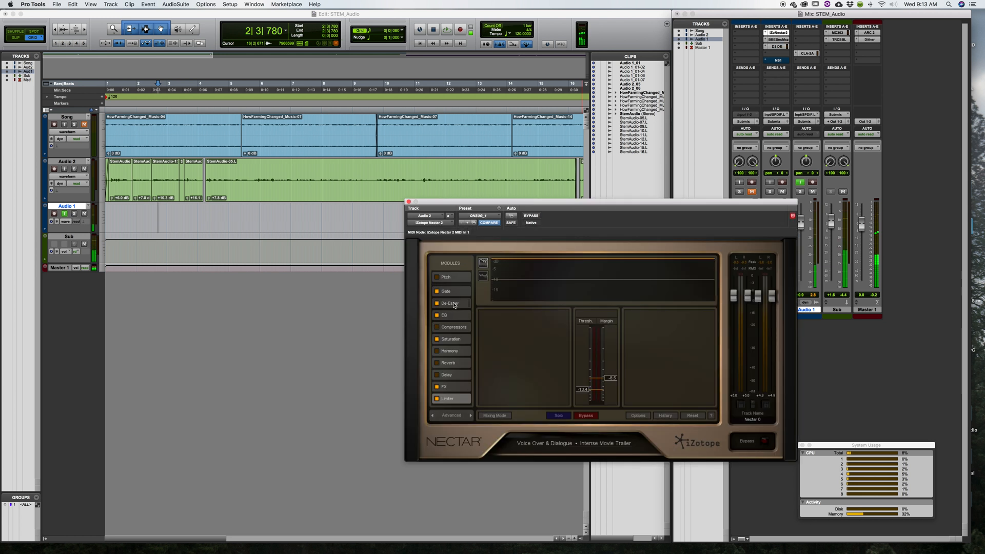
{"action": "left_click", "coordinate": [409, 202]}
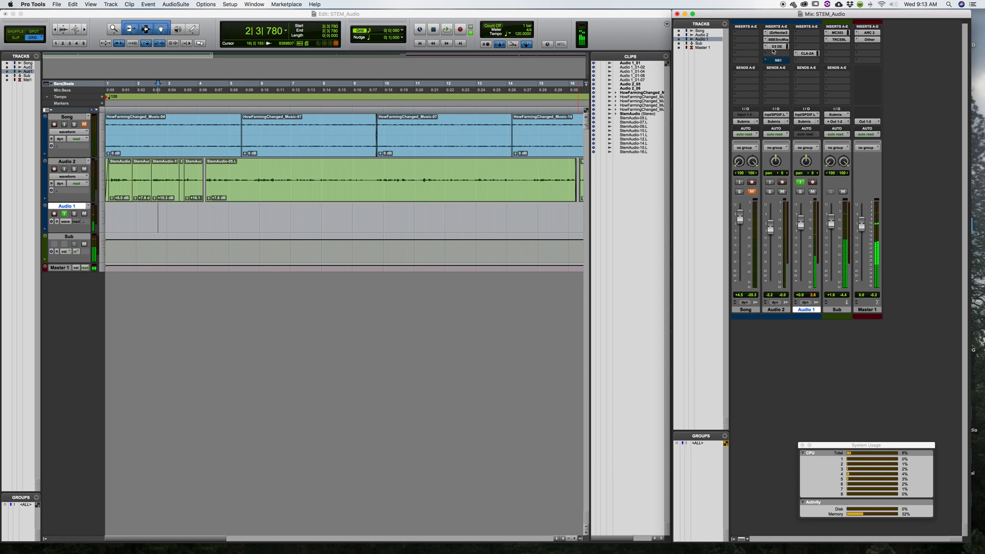
{"action": "left_click", "coordinate": [777, 46]}
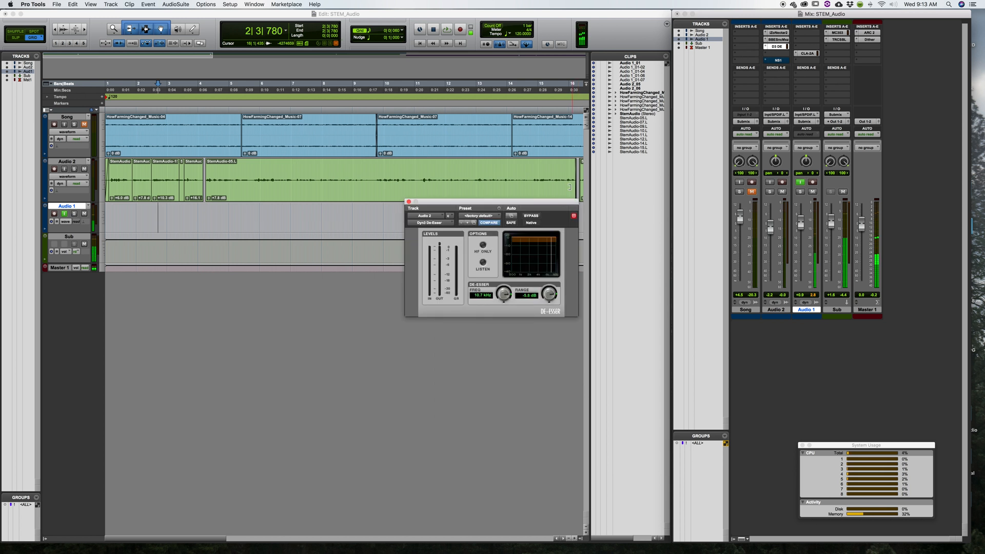
Step: Reopen the Dyn3 De-Esser on Audio 2, play the voice with it active and close its window
{"action": "left_click", "coordinate": [408, 202]}
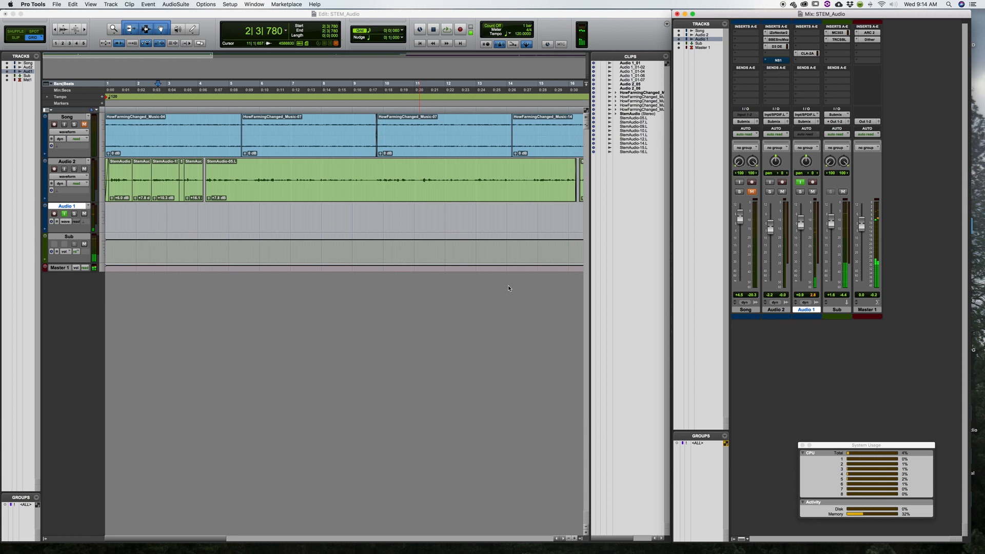
{"action": "left_click", "coordinate": [776, 47]}
{"action": "key", "text": "space"}
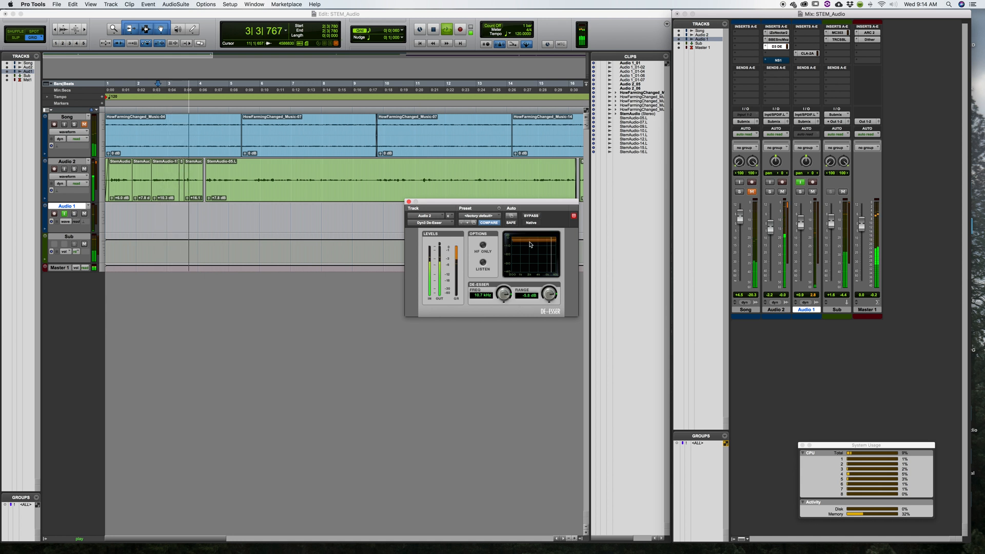
{"action": "key", "text": "space"}
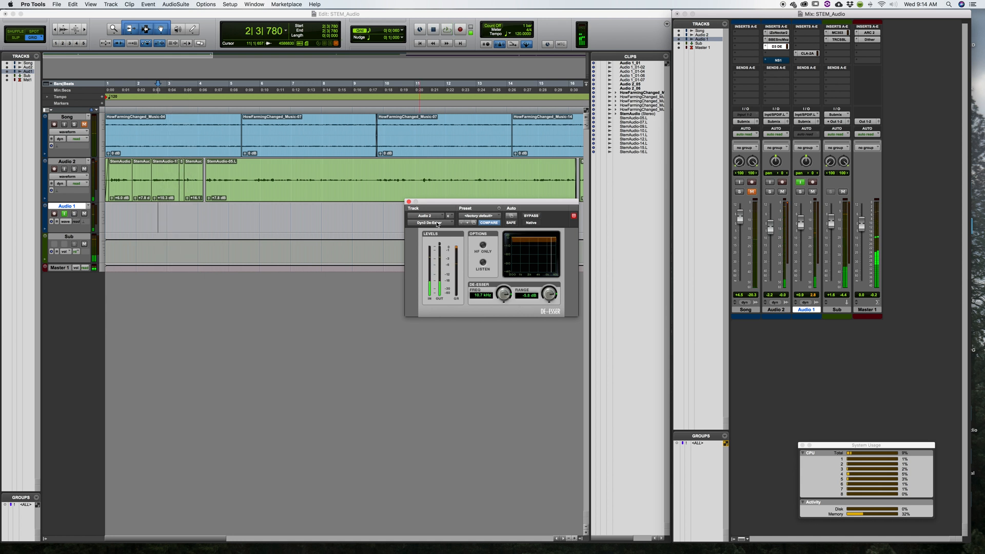
{"action": "left_click", "coordinate": [408, 202]}
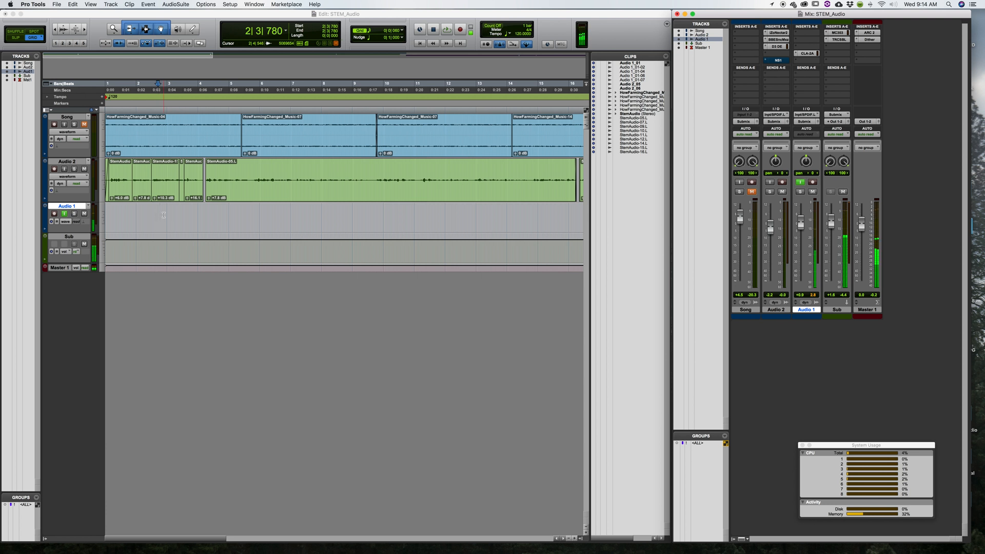
Step: Listen to the processed voice from the current position and again from 7|3|660
{"action": "key", "text": "space"}
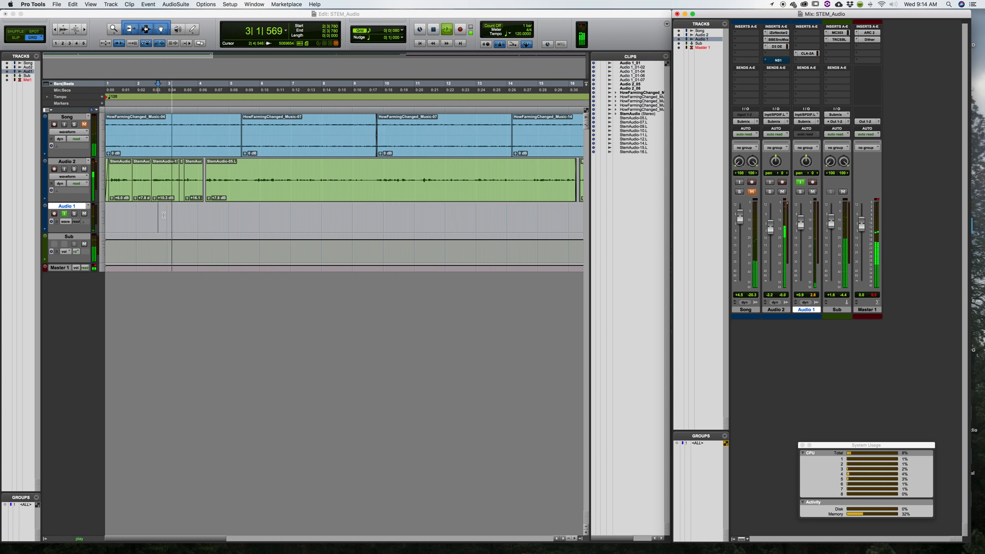
{"action": "key", "text": "space"}
{"action": "left_click", "coordinate": [312, 210]}
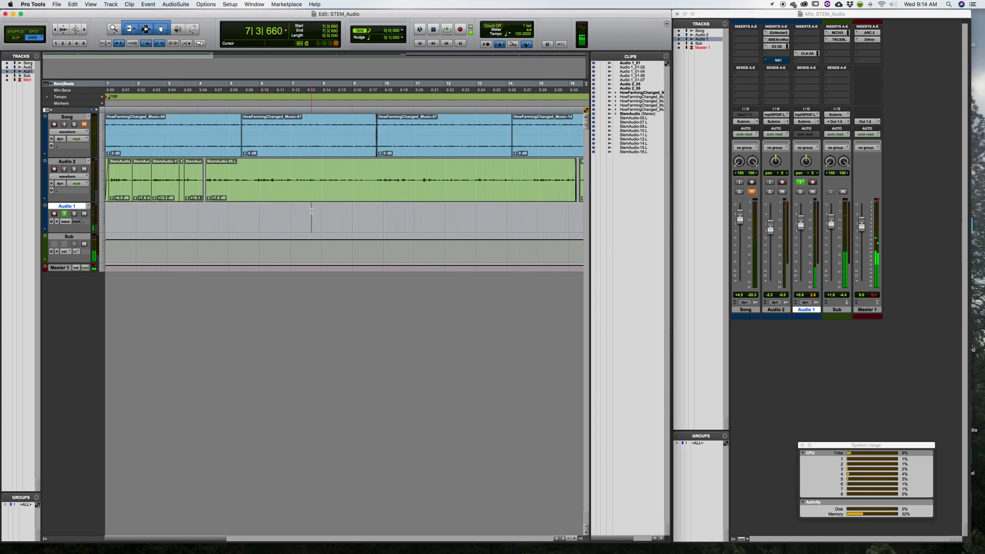
{"action": "key", "text": "space"}
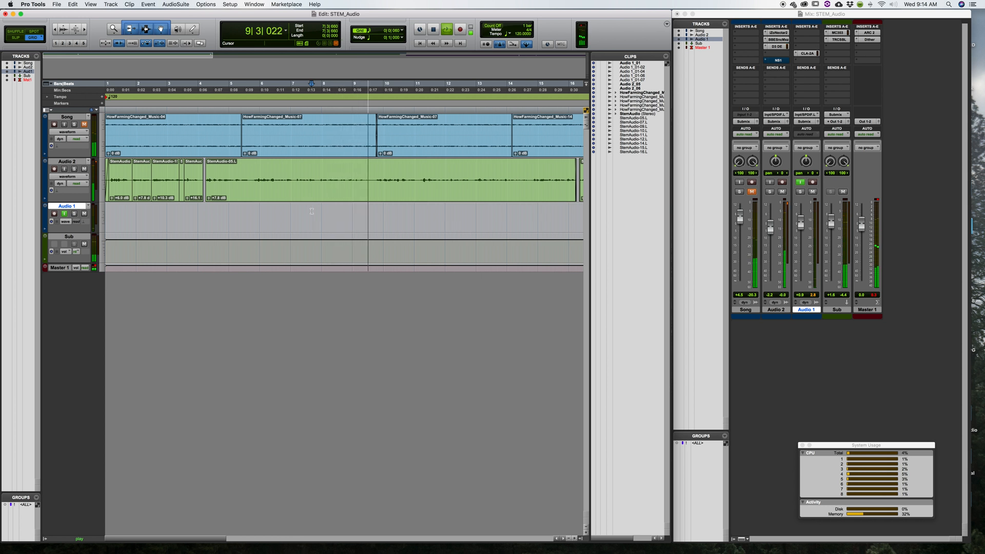
{"action": "key", "text": "space"}
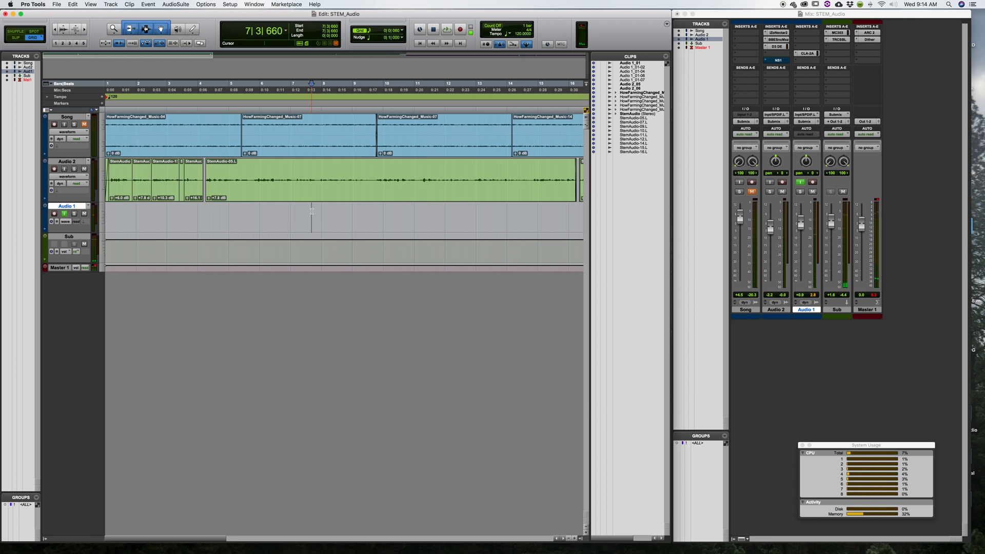
Step: Open the NS1 Noise Suppressor on Audio 2, move its window clear of the tracks and play the voice with it bypassed
{"action": "left_click", "coordinate": [782, 63]}
{"action": "left_click", "coordinate": [782, 61]}
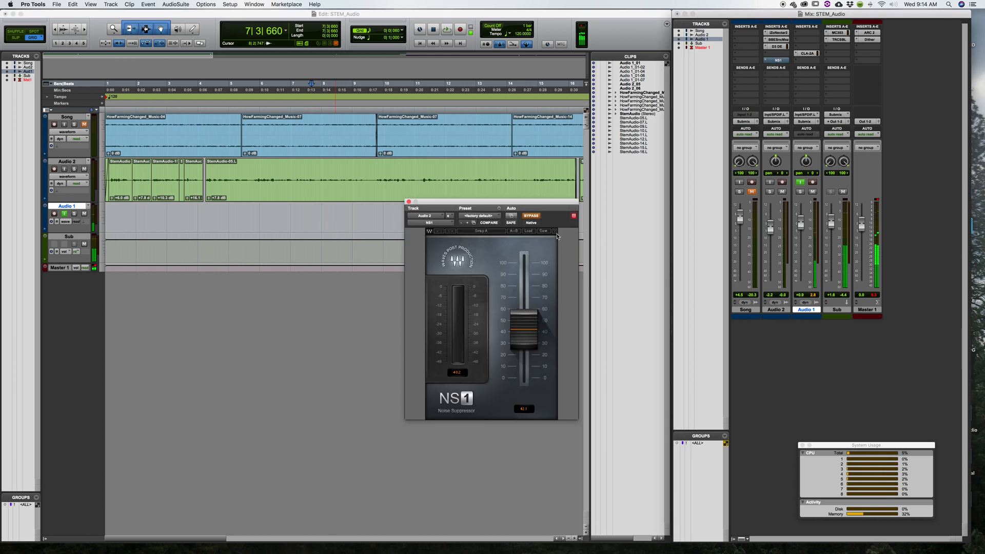
{"action": "left_click_drag", "start_coordinate": [519, 204], "coordinate": [699, 212]}
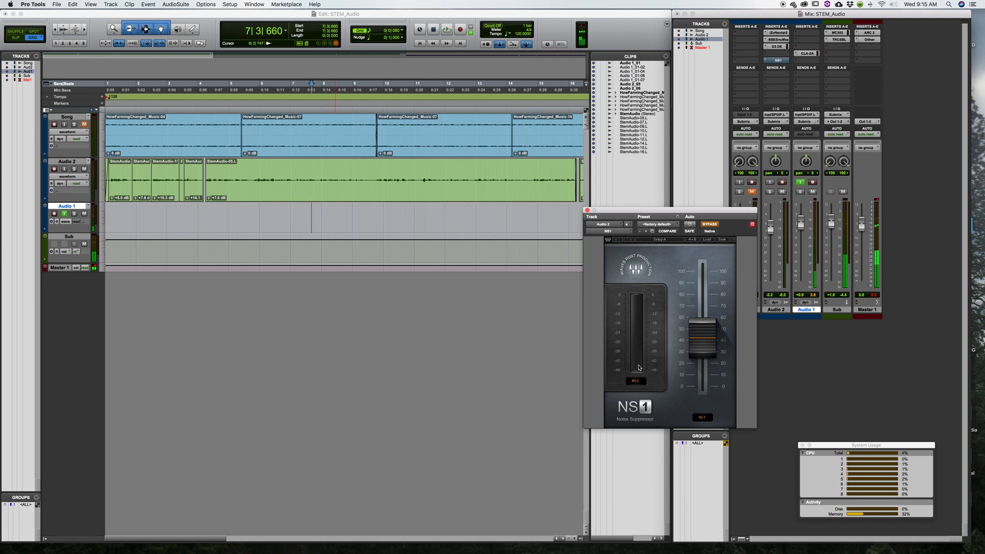
{"action": "left_click", "coordinate": [712, 225]}
{"action": "left_click", "coordinate": [709, 224]}
{"action": "key", "text": "space"}
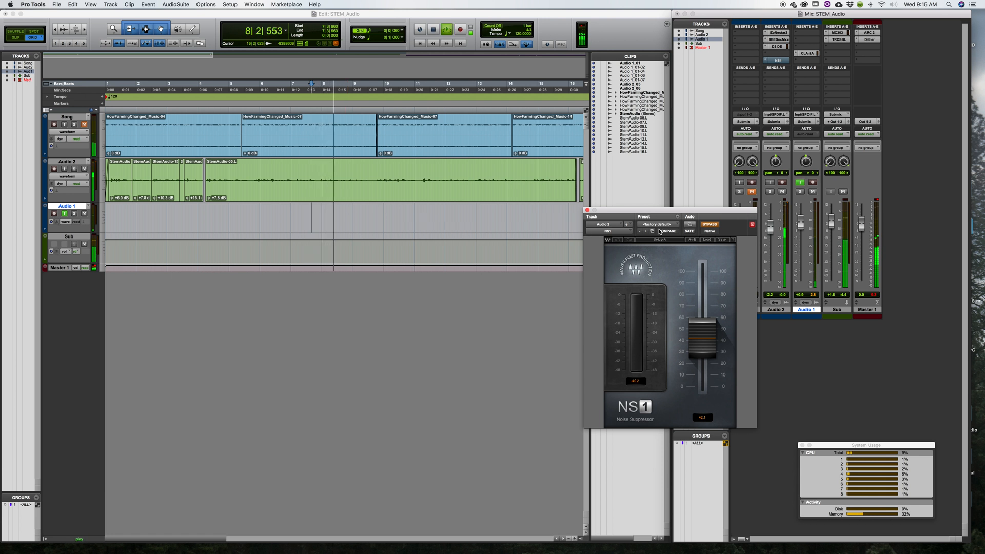
{"action": "key", "text": "space"}
Step: Take the NS1 Noise Suppressor out of bypass, play the same passage with it active and close its window
{"action": "left_click", "coordinate": [710, 226]}
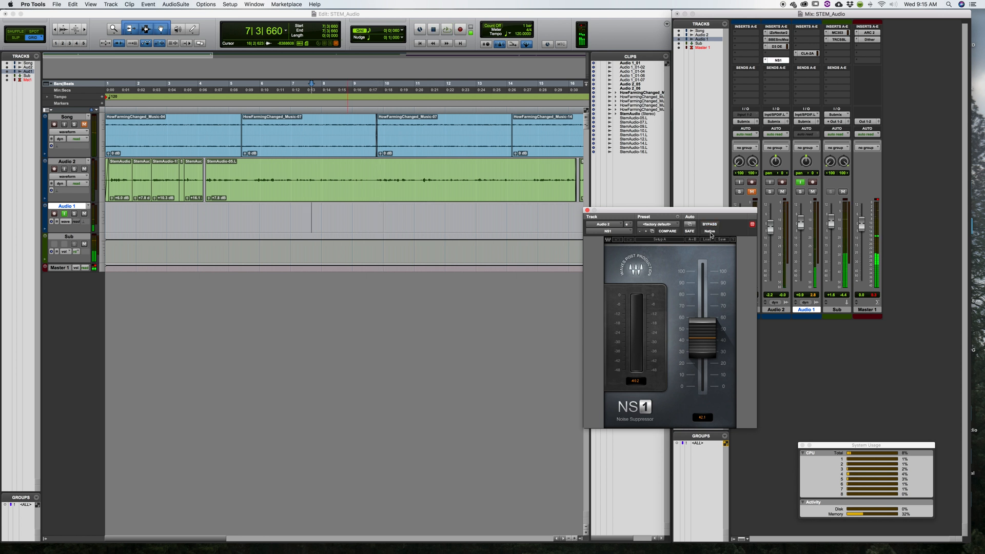
{"action": "key", "text": "space"}
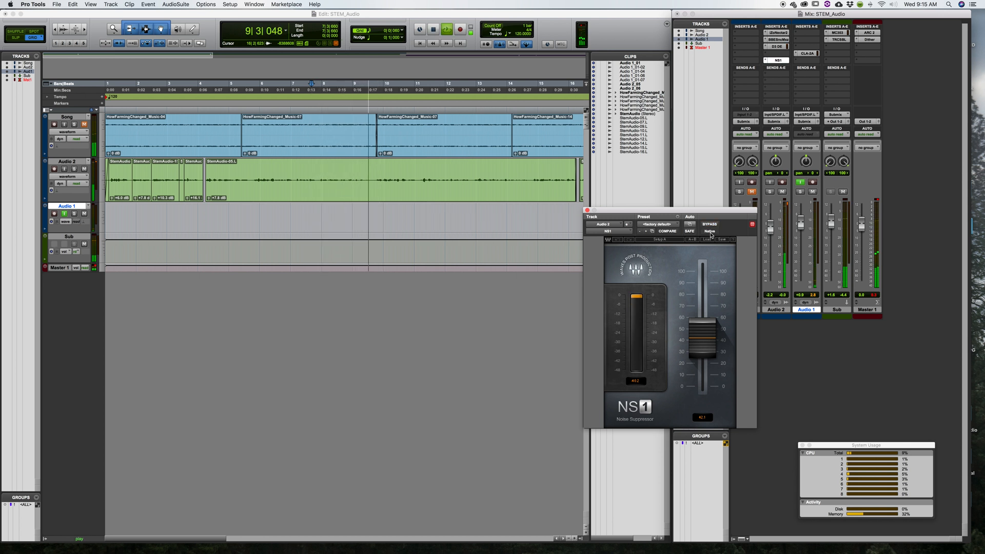
{"action": "key", "text": "space"}
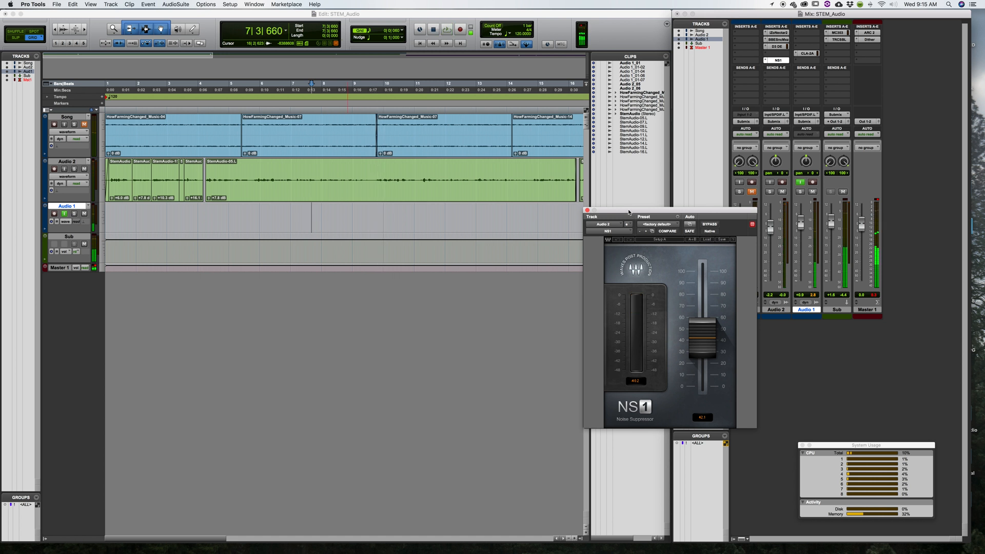
{"action": "left_click", "coordinate": [588, 210]}
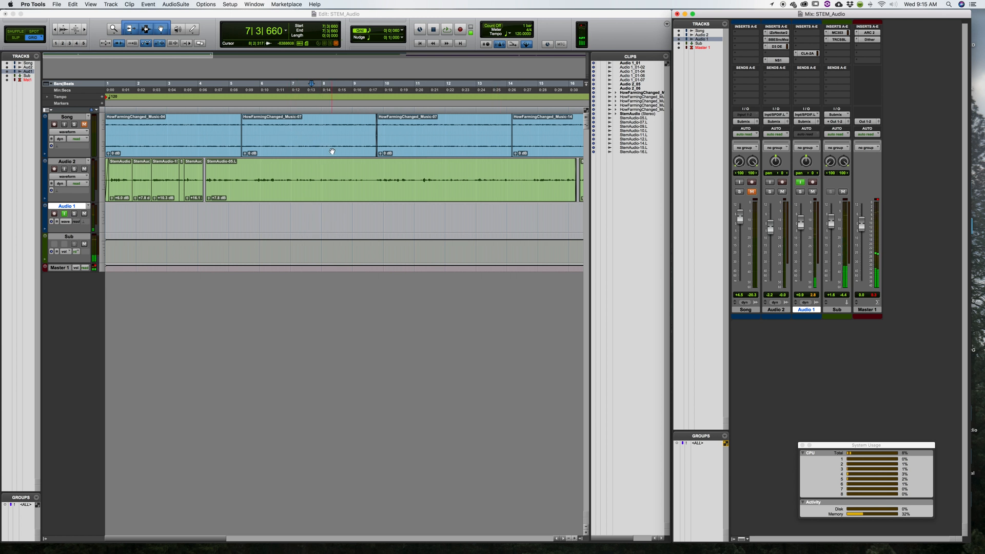
Step: Unmute the Song track and inspect the MC303 Multi-Band compressor on the Sub track
{"action": "left_click", "coordinate": [86, 125]}
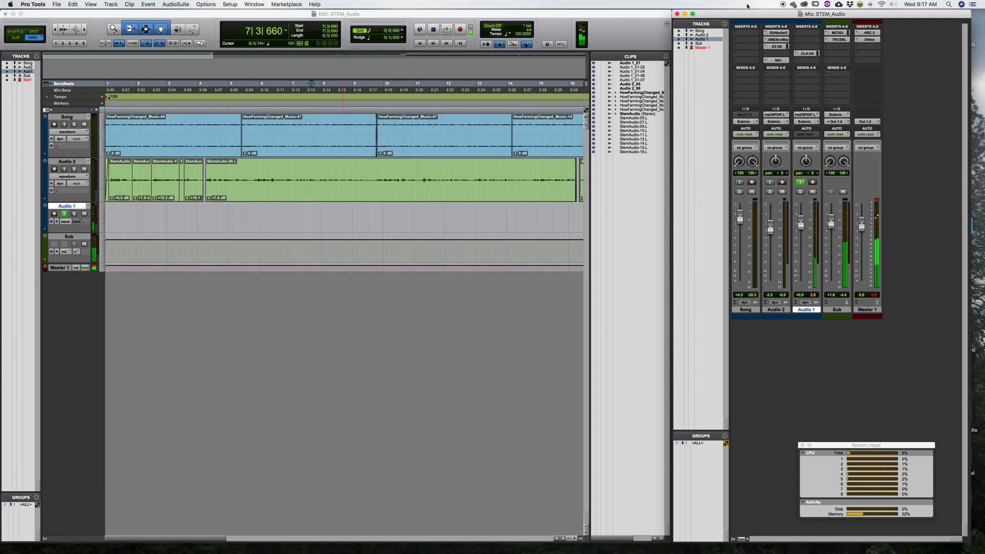
{"action": "left_click", "coordinate": [843, 32]}
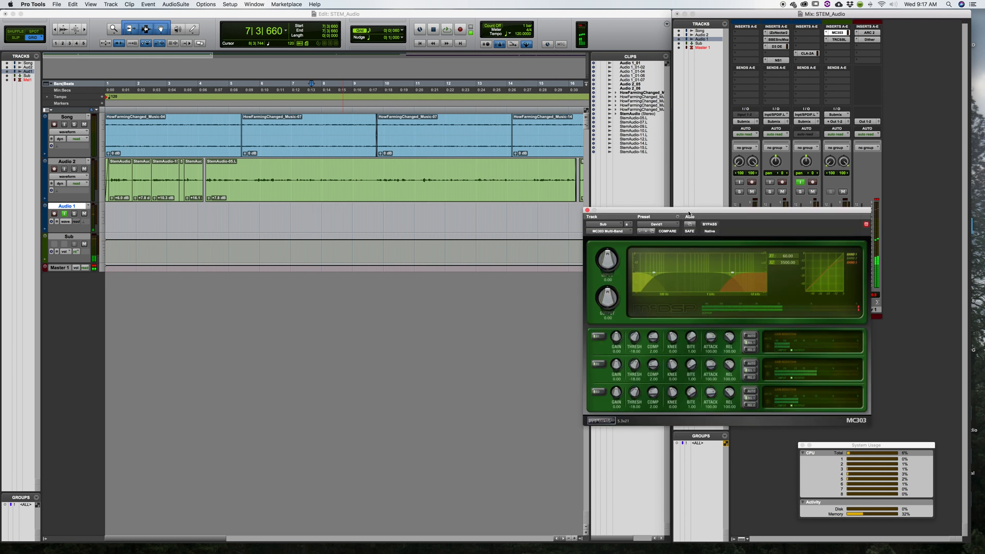
{"action": "left_click_drag", "start_coordinate": [680, 212], "coordinate": [504, 197]}
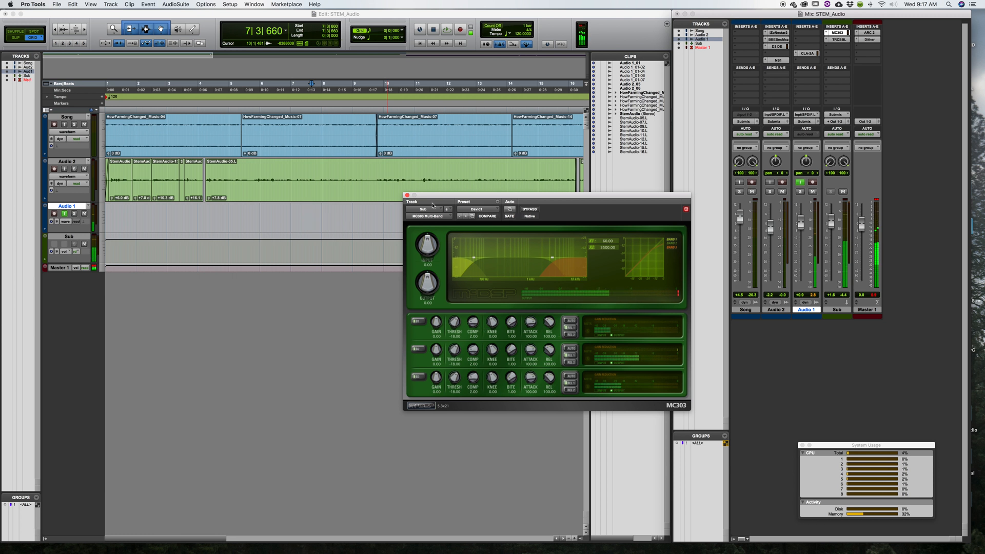
{"action": "key", "text": "super+w"}
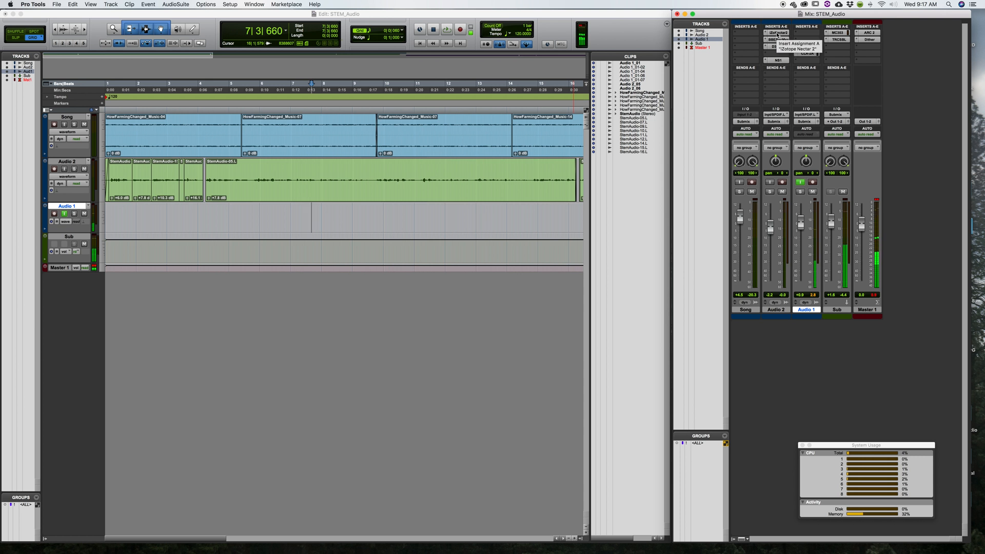
Step: Review the Audio 2 inserts in chain order: Nectar 2, BBE Sonic Maximizer, Dyn3 De-Esser and NS1
{"action": "left_click", "coordinate": [777, 34]}
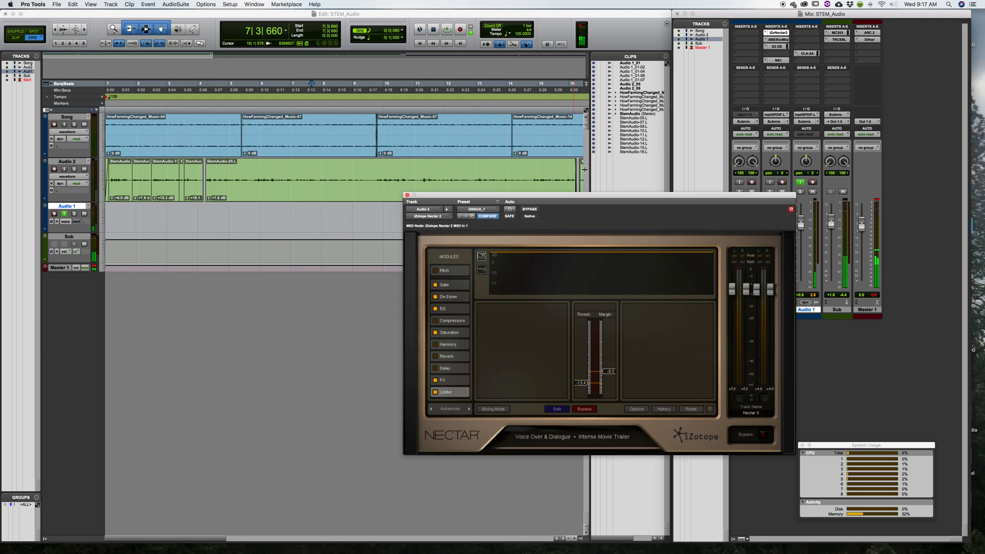
{"action": "left_click", "coordinate": [406, 195]}
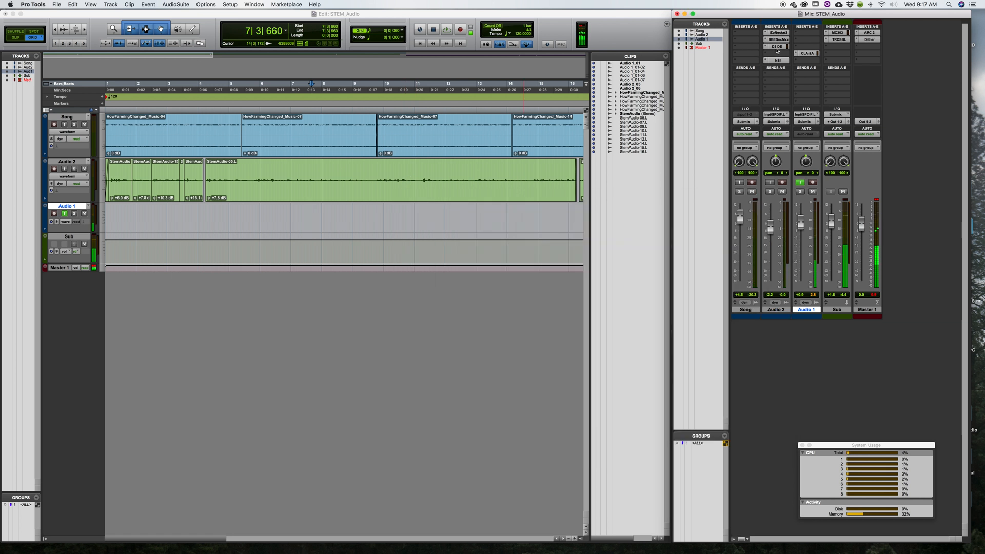
{"action": "left_click", "coordinate": [777, 40]}
{"action": "left_click", "coordinate": [776, 46]}
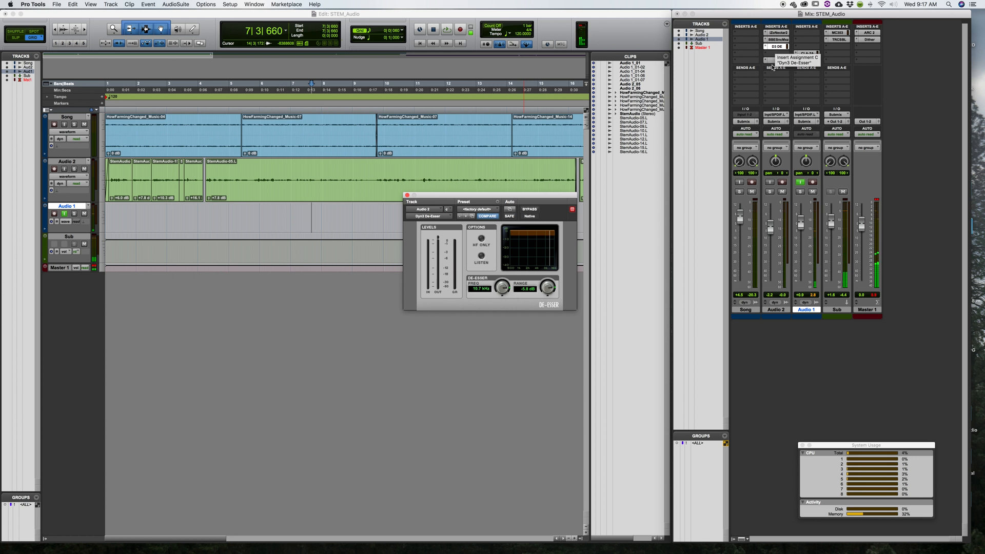
{"action": "left_click", "coordinate": [774, 60]}
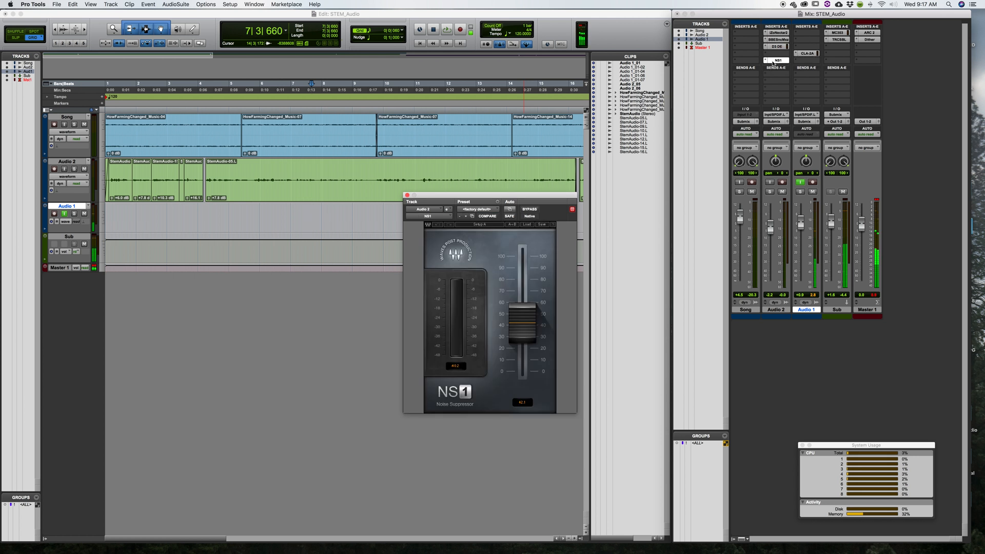
Step: Review the Sub track's MC303 Multi-Band and T-RackS CS Brickwall Limiter, and close the plug-in window
{"action": "left_click", "coordinate": [838, 33]}
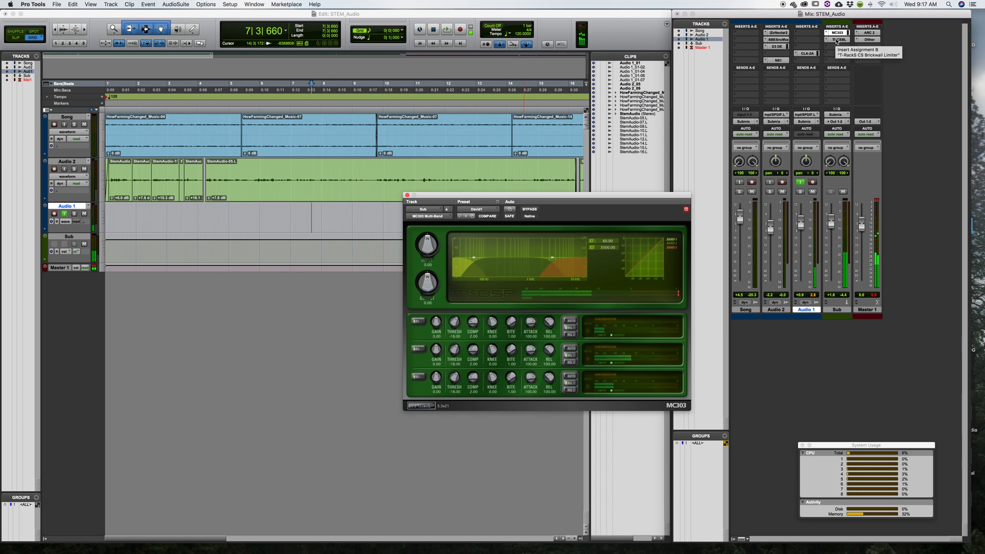
{"action": "left_click", "coordinate": [837, 40]}
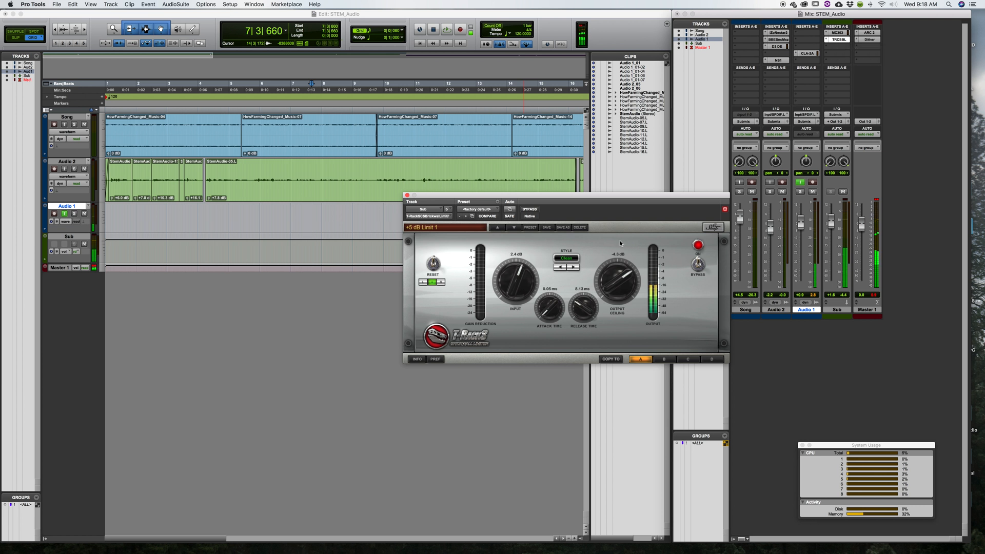
{"action": "left_click", "coordinate": [407, 195]}
Step: Play the full mix of voice and music from 6|4|600 in the Edit window
{"action": "left_click", "coordinate": [523, 17]}
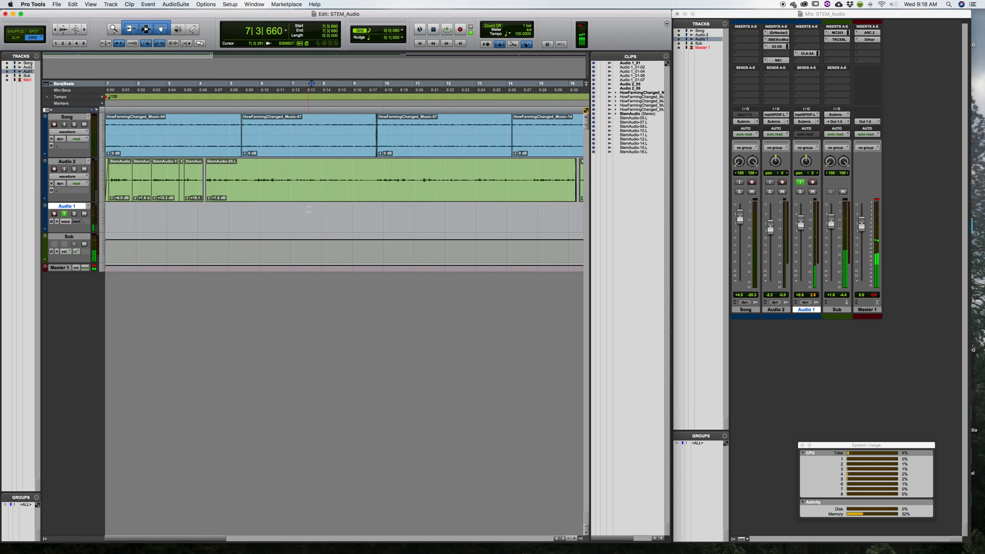
{"action": "left_click", "coordinate": [288, 210]}
{"action": "key", "text": "space"}
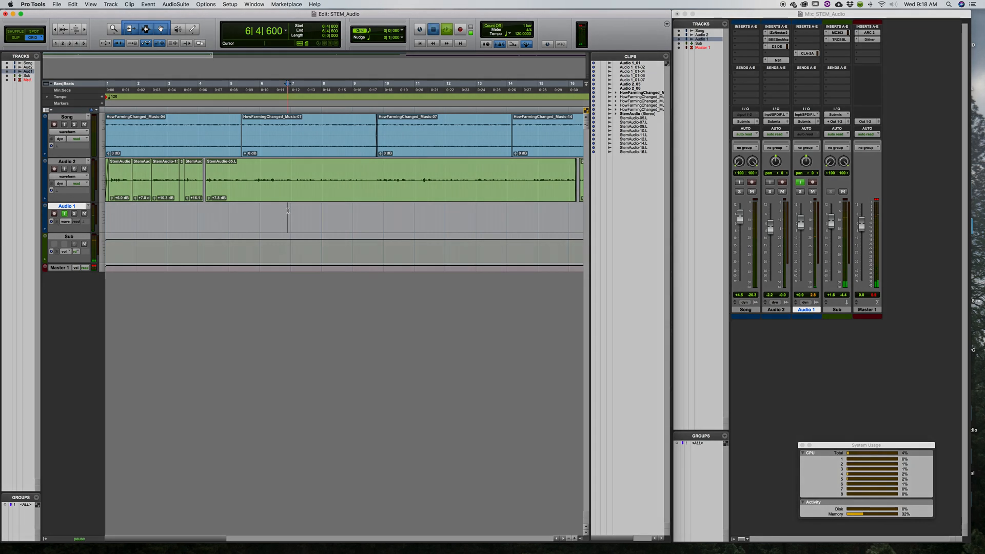